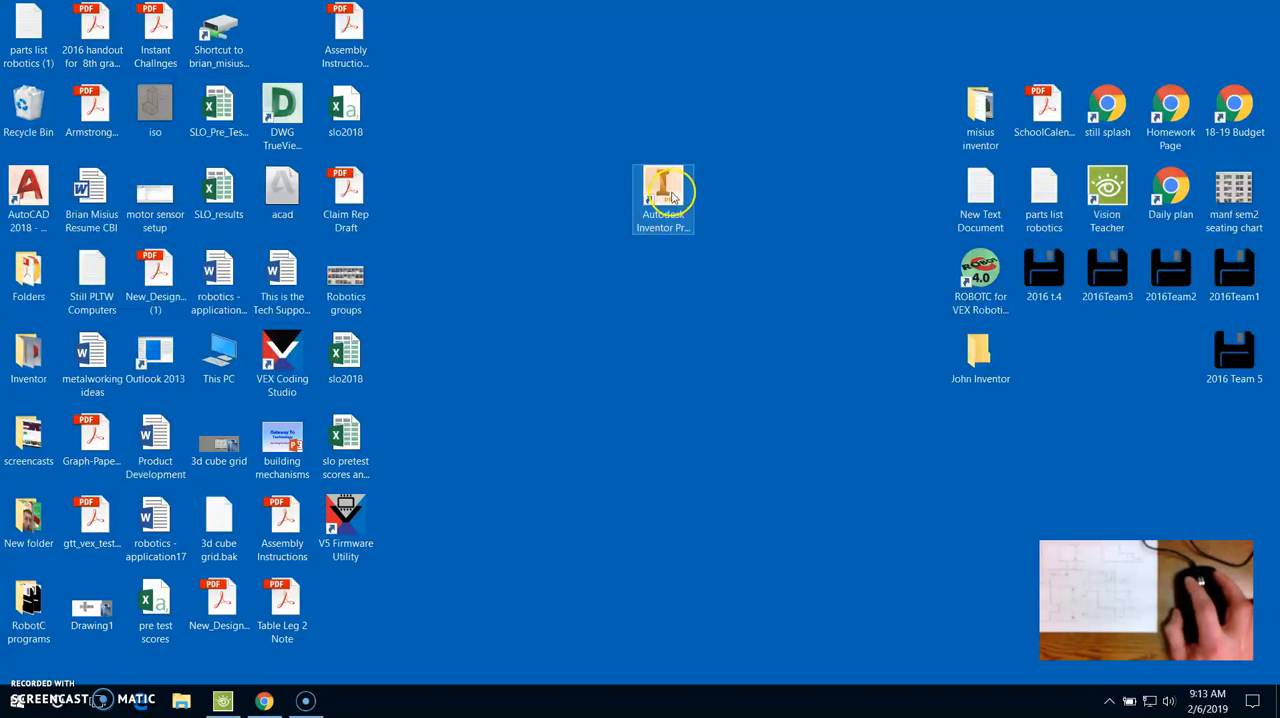
- Launch Autodesk Inventor and create a new part from the English Standard (in).ipt template
double_click(672, 197)
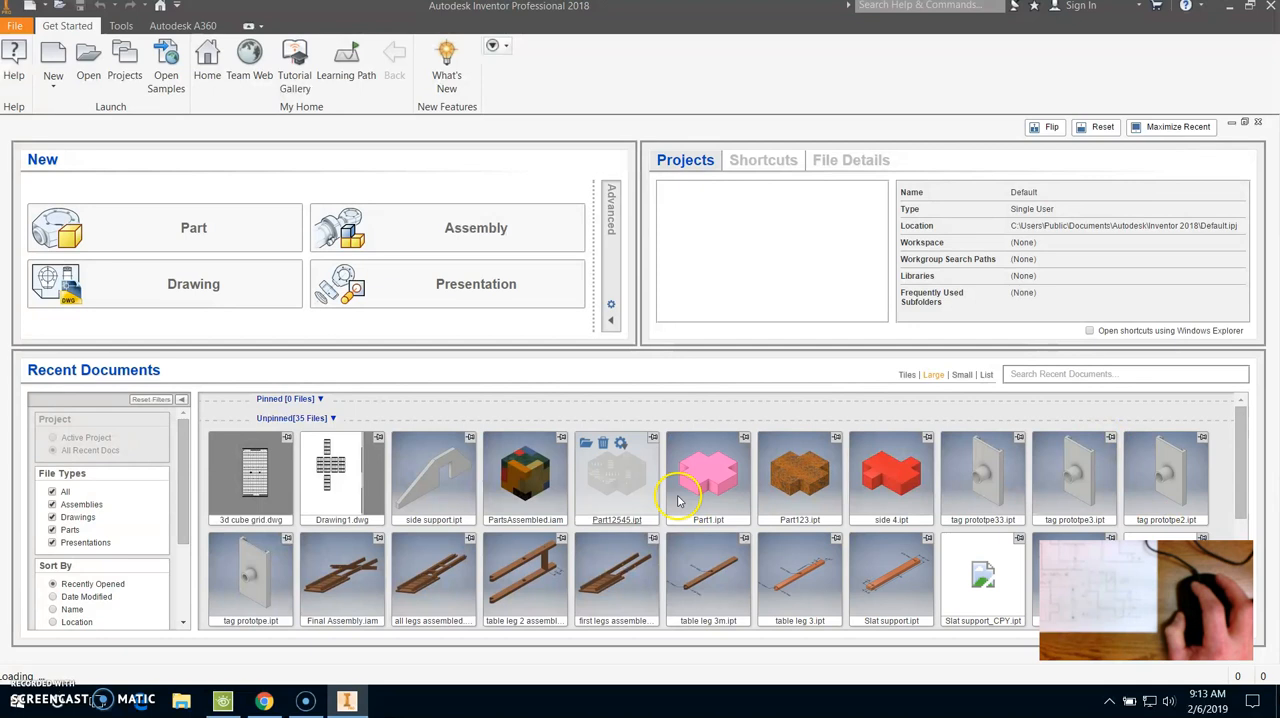
click(61, 85)
click(76, 118)
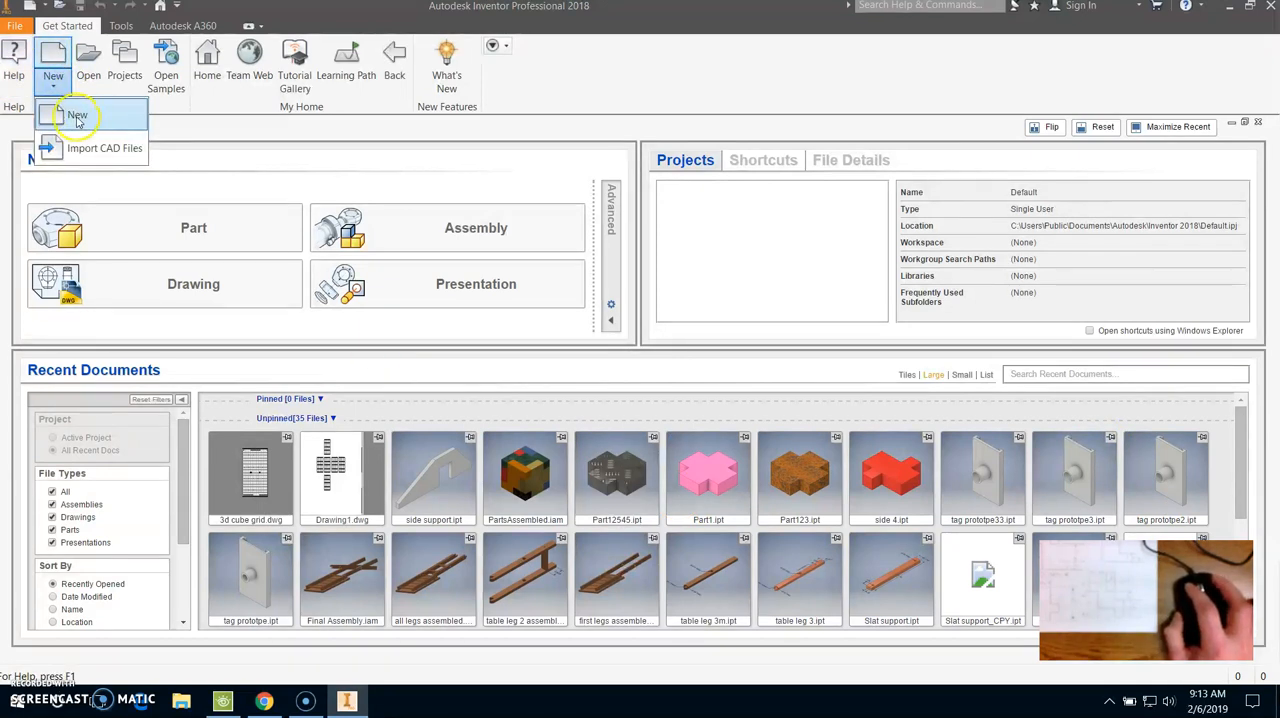
click(684, 259)
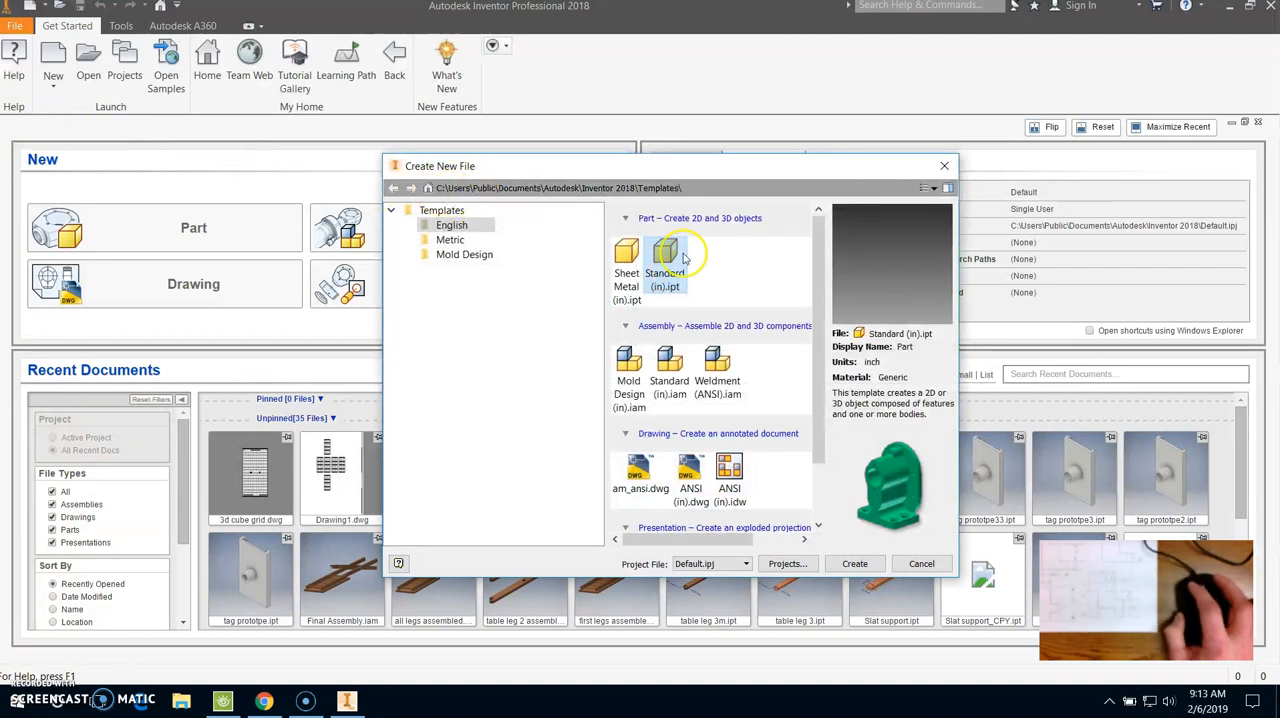
click(856, 564)
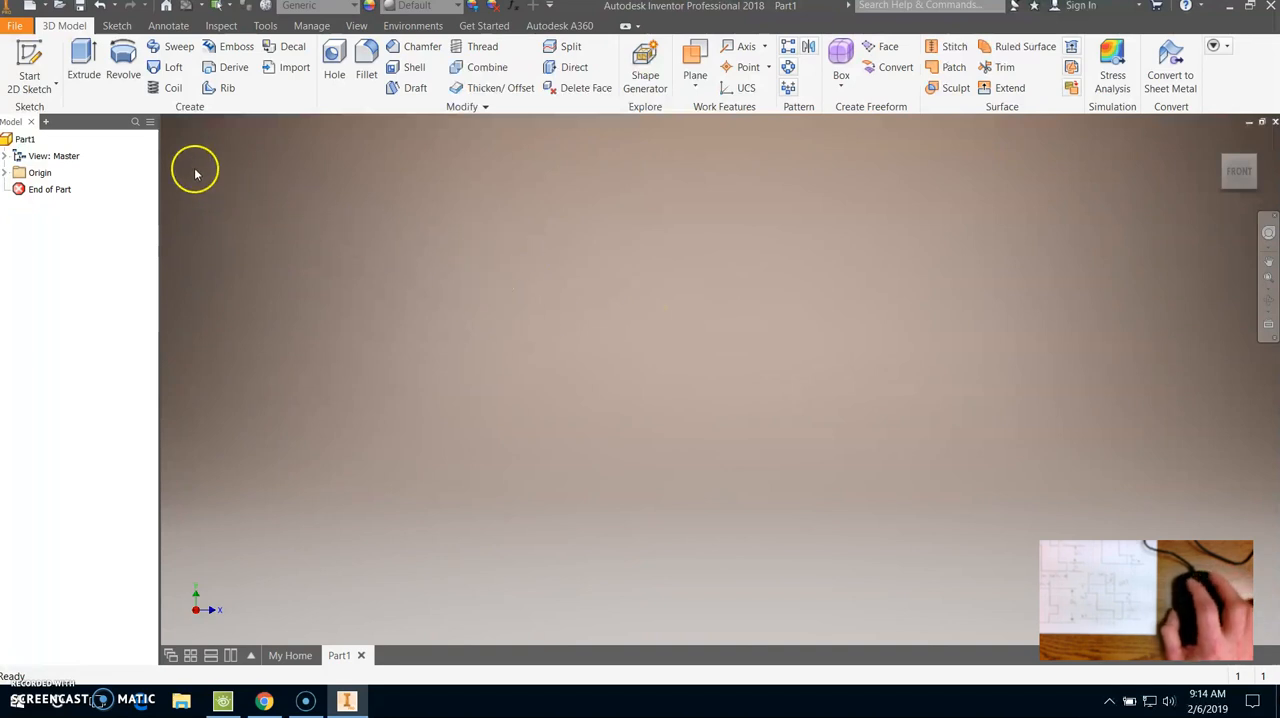
- Start a 2D sketch on the XZ plane and enable Snap to Grid
click(42, 86)
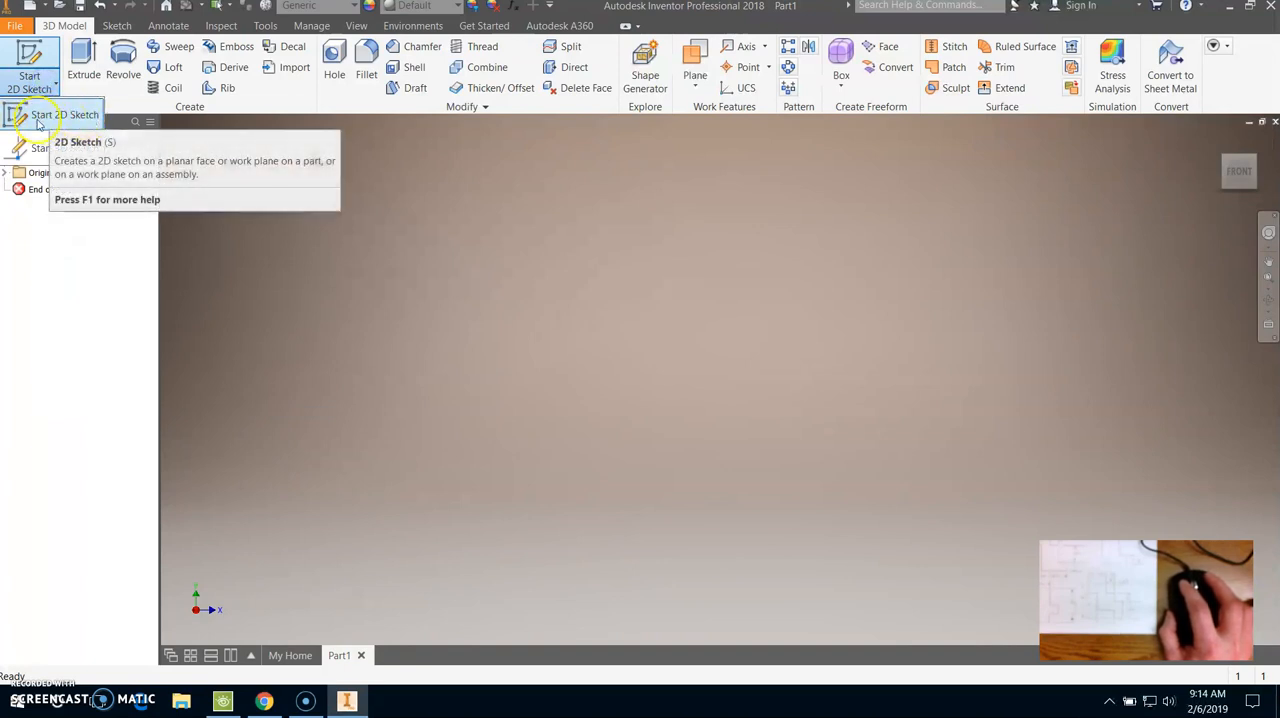
click(60, 118)
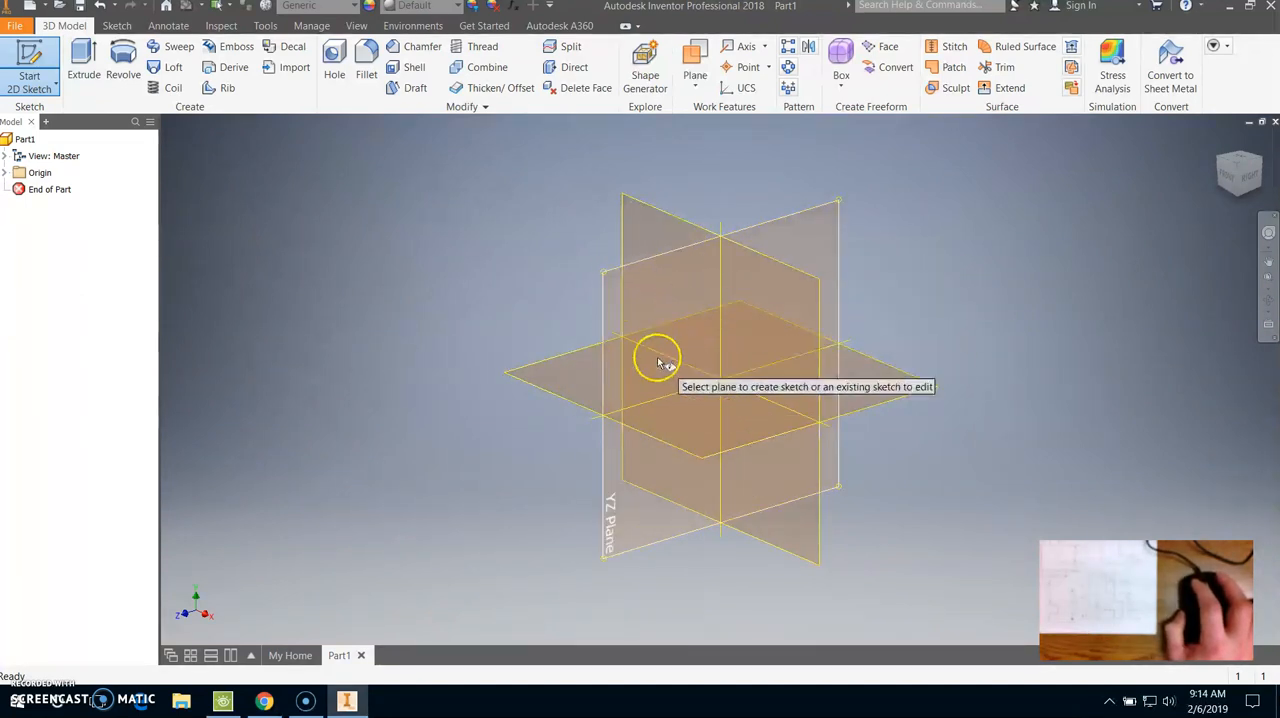
click(575, 381)
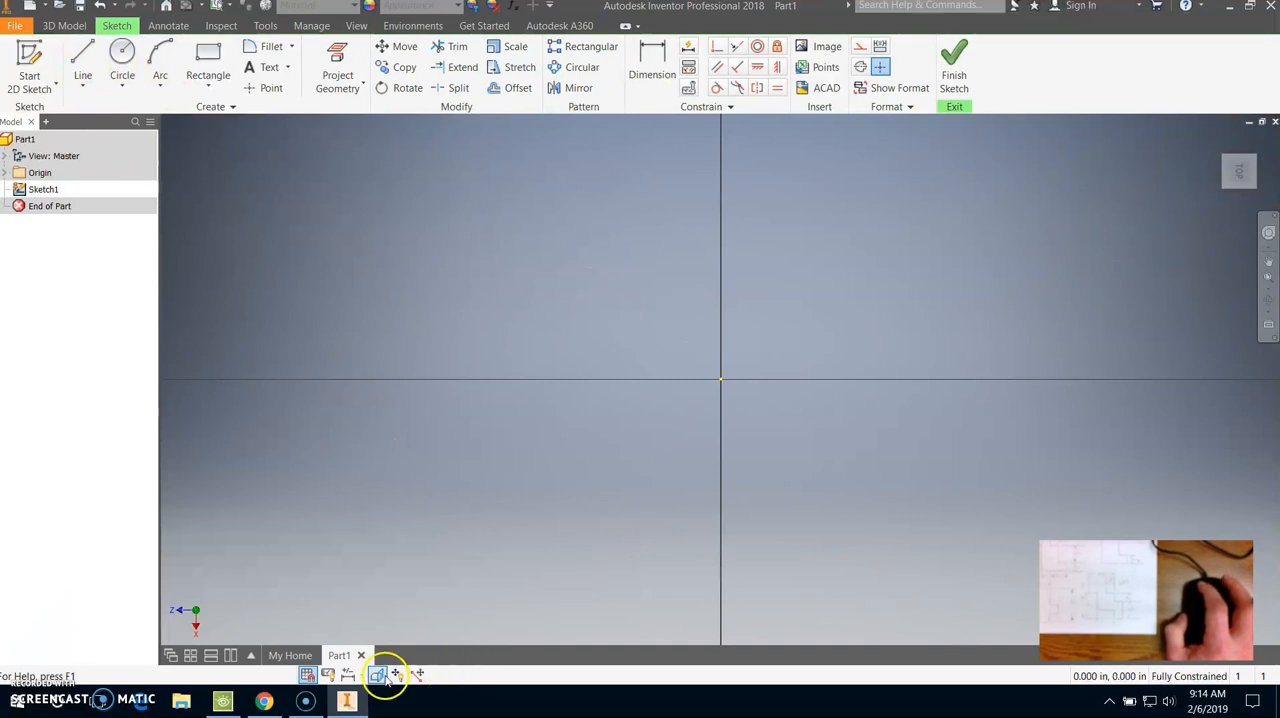
click(308, 677)
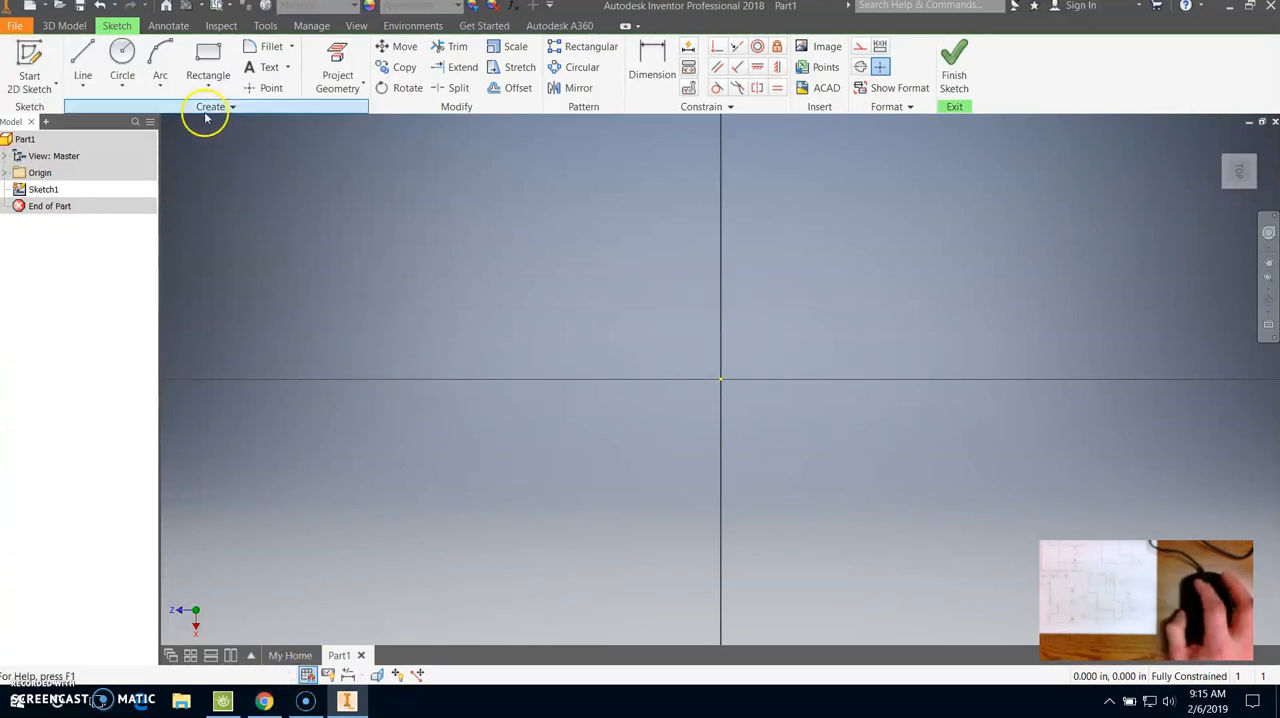
- Draw a 0.5 in horizontal line above and to the left of the origin as the profile's top edge
click(89, 49)
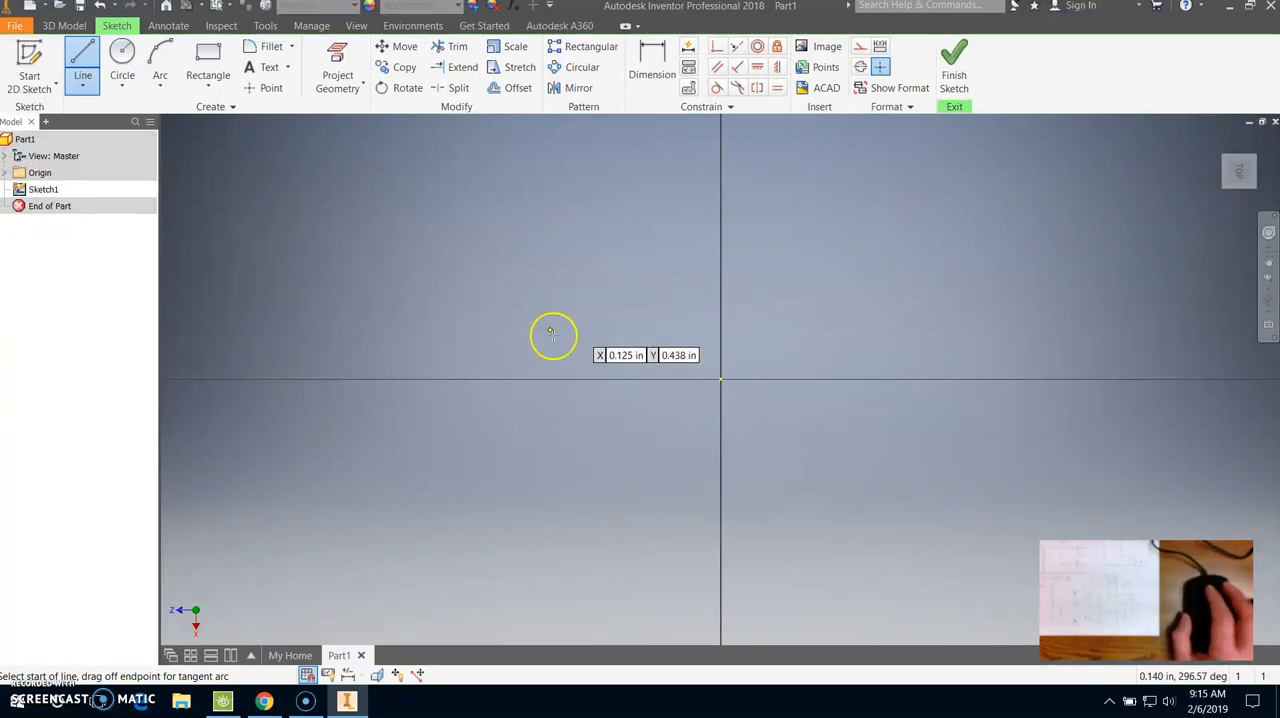
click(361, 234)
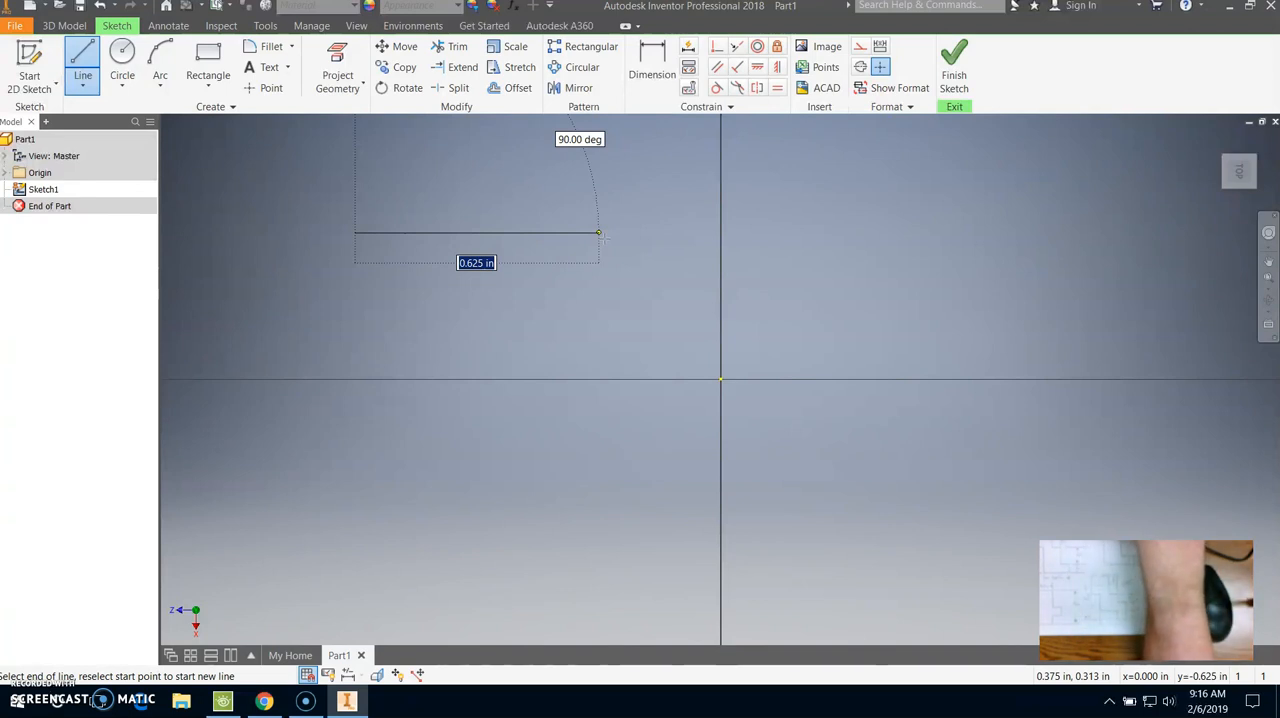
key(BackSpace)
text(.5)
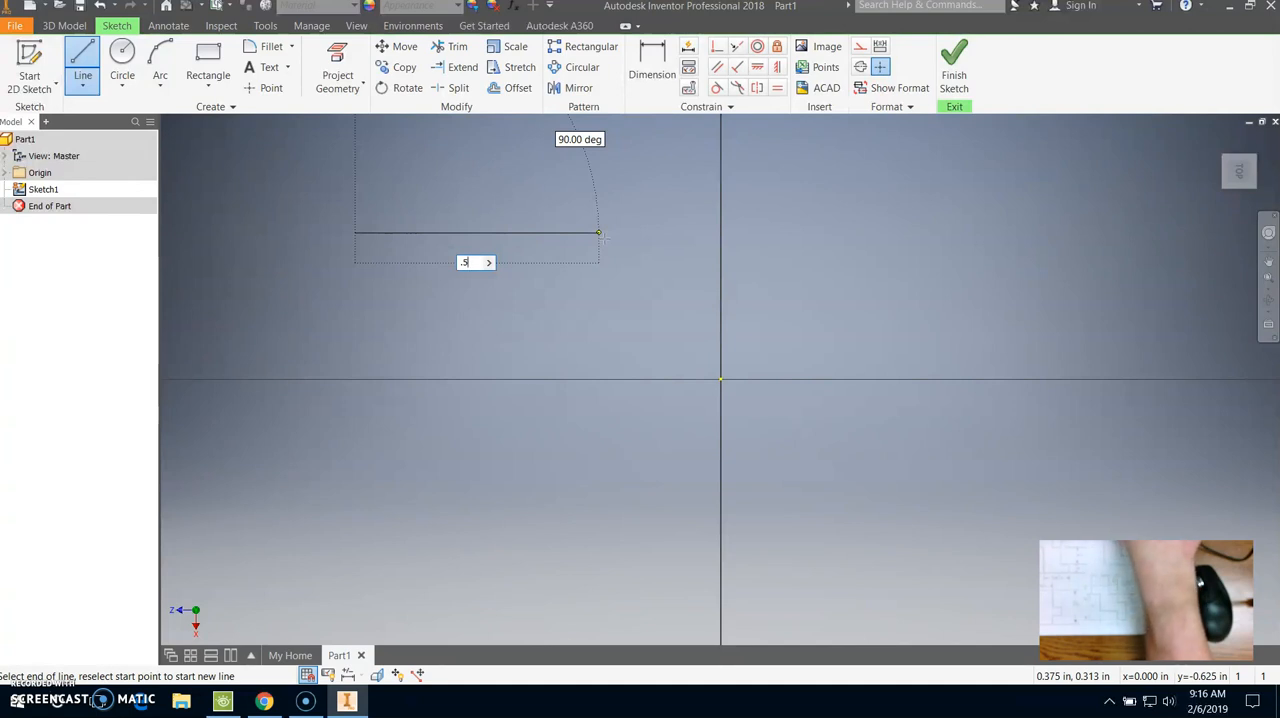
key(Return)
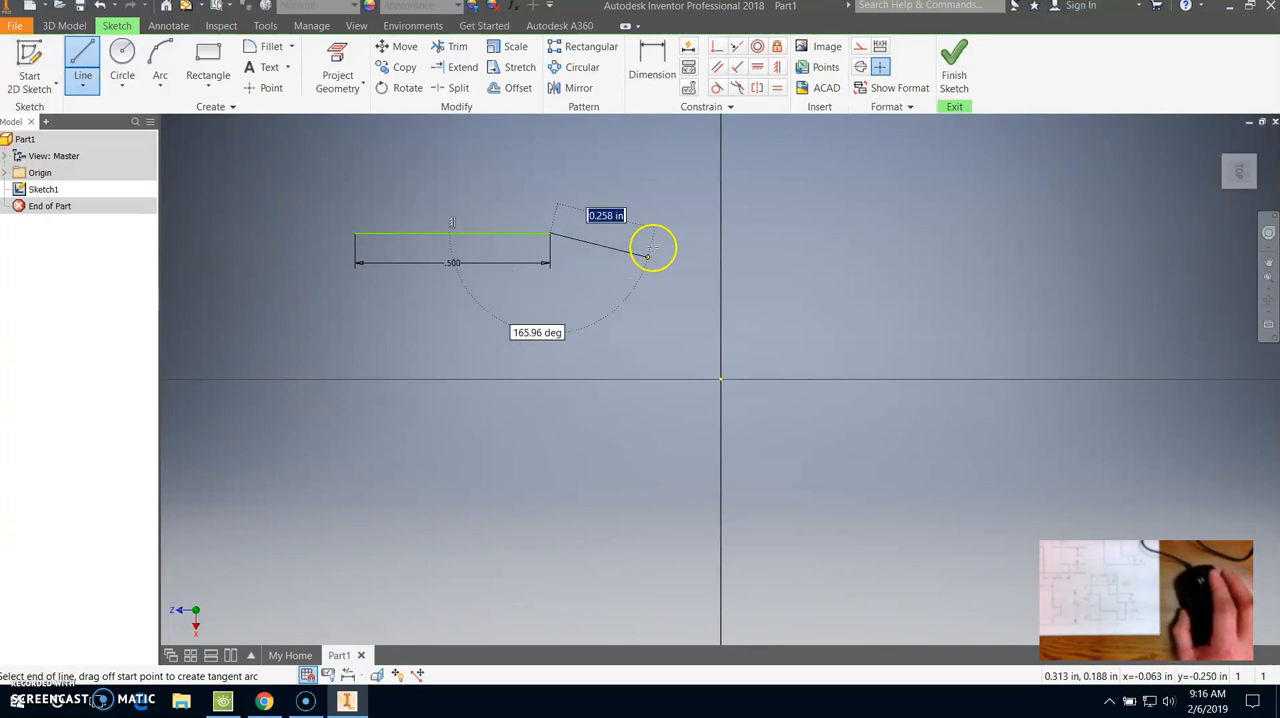
drag(671, 234, 551, 308)
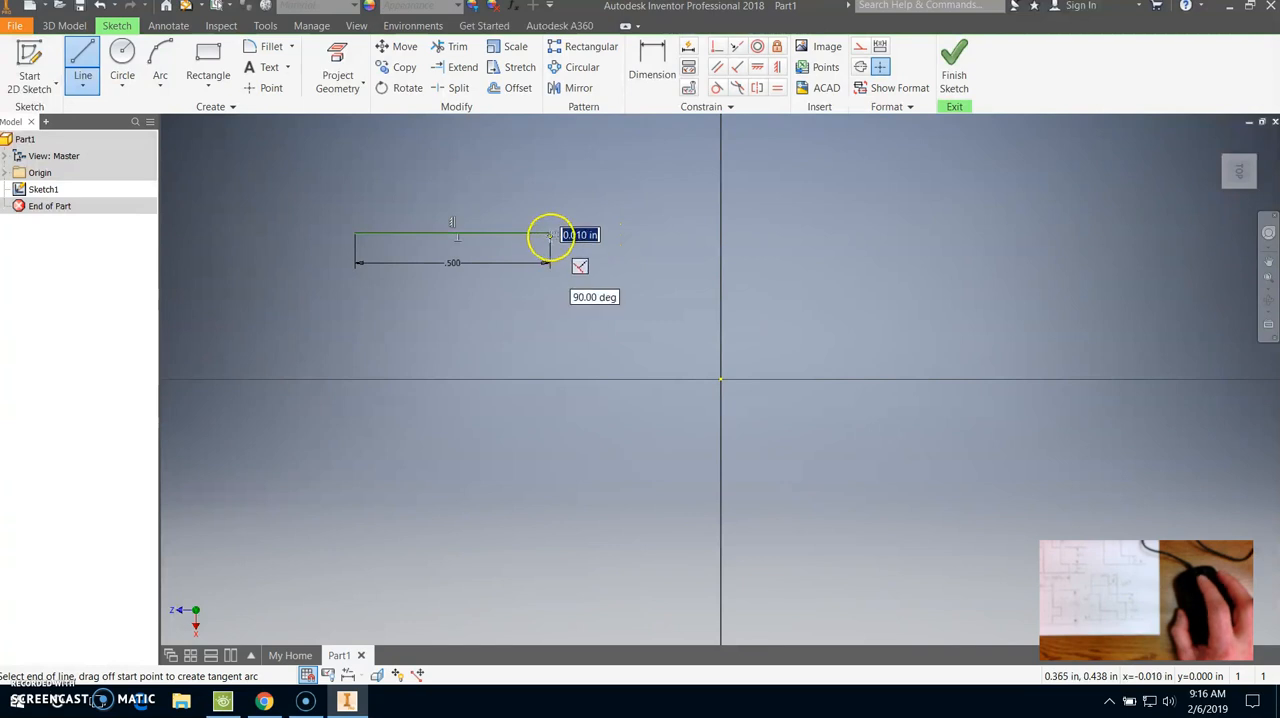
click(638, 272)
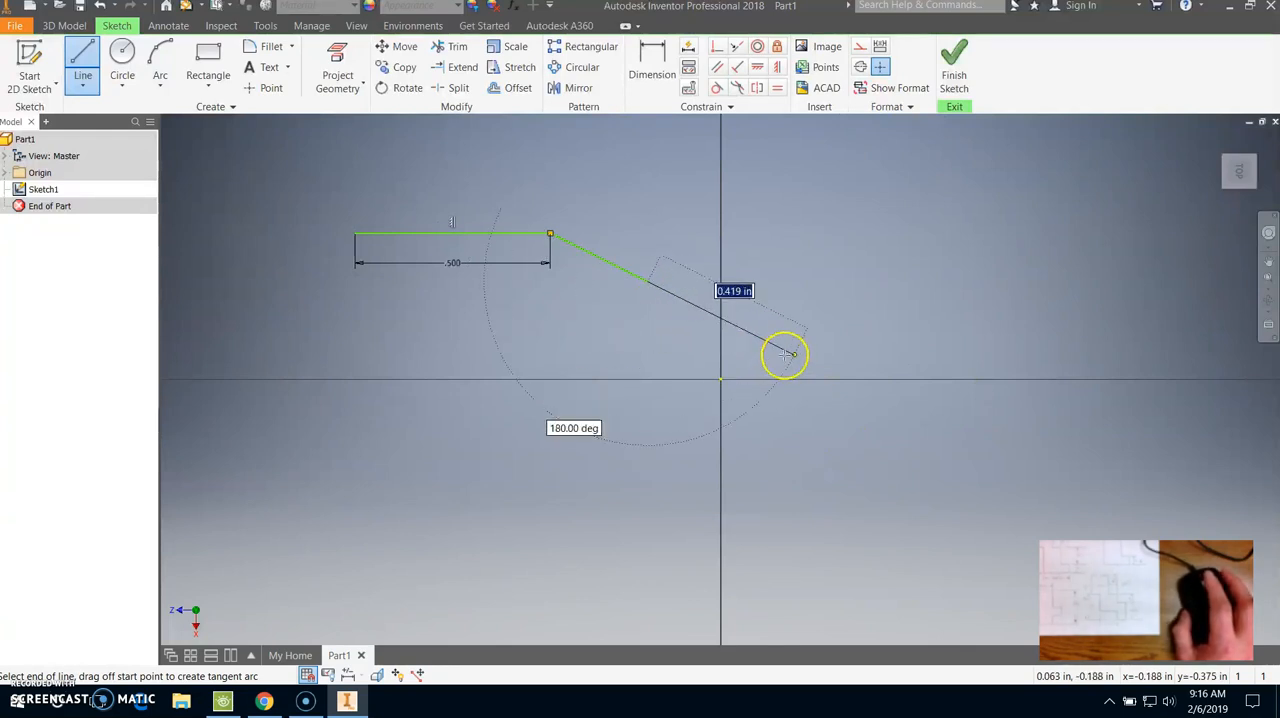
key(Escape)
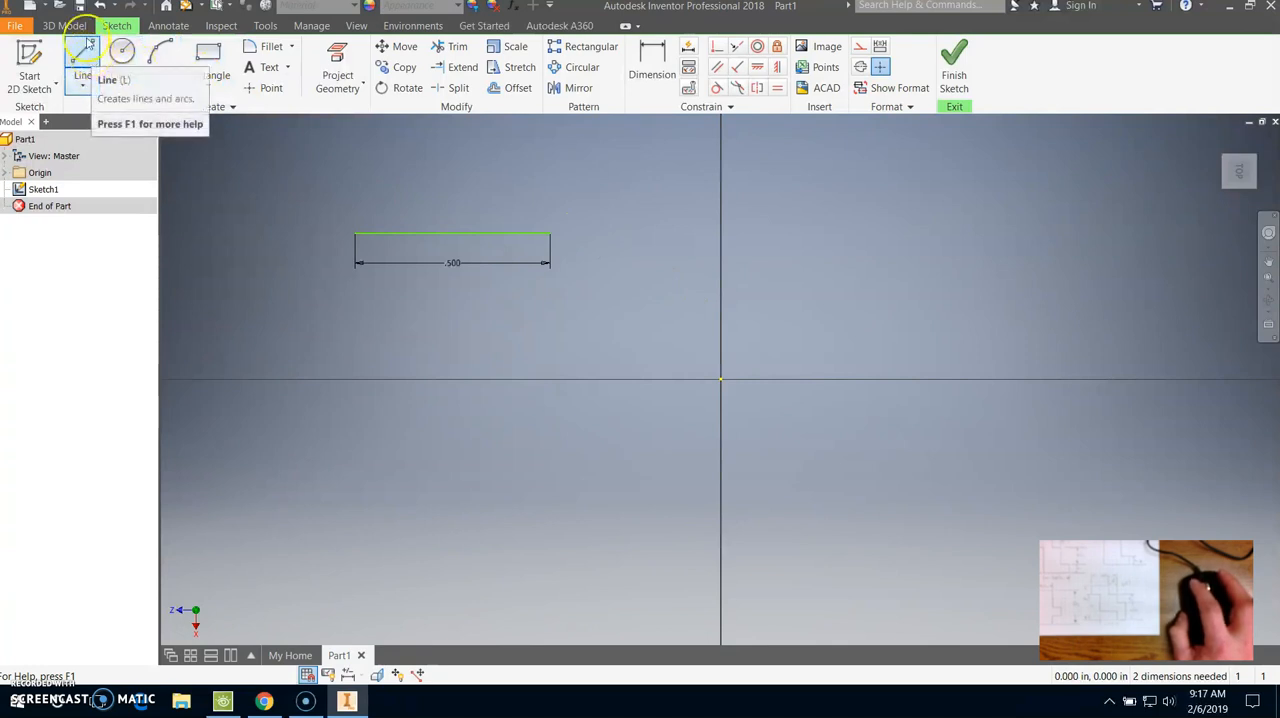
- From the top line's right endpoint, draw a 0.25 in line straight down and a 0.25 in line to the right
click(85, 56)
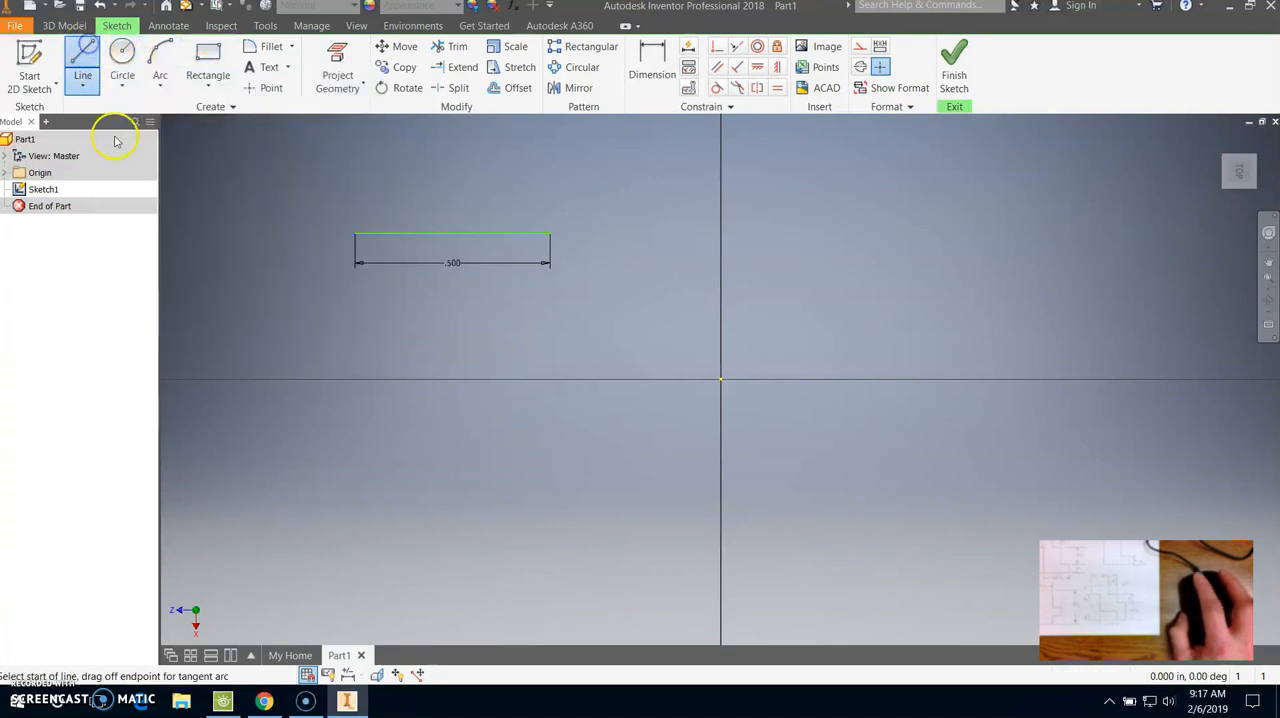
click(549, 233)
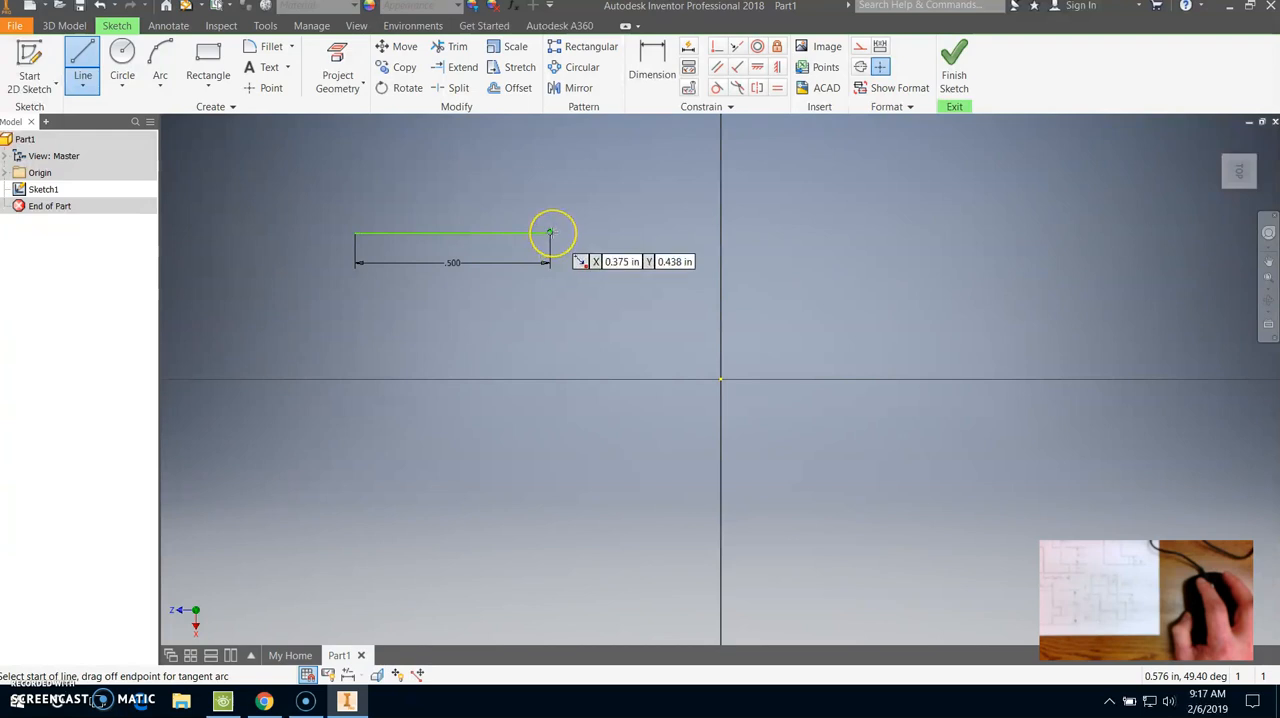
click(550, 233)
drag(550, 233, 551, 325)
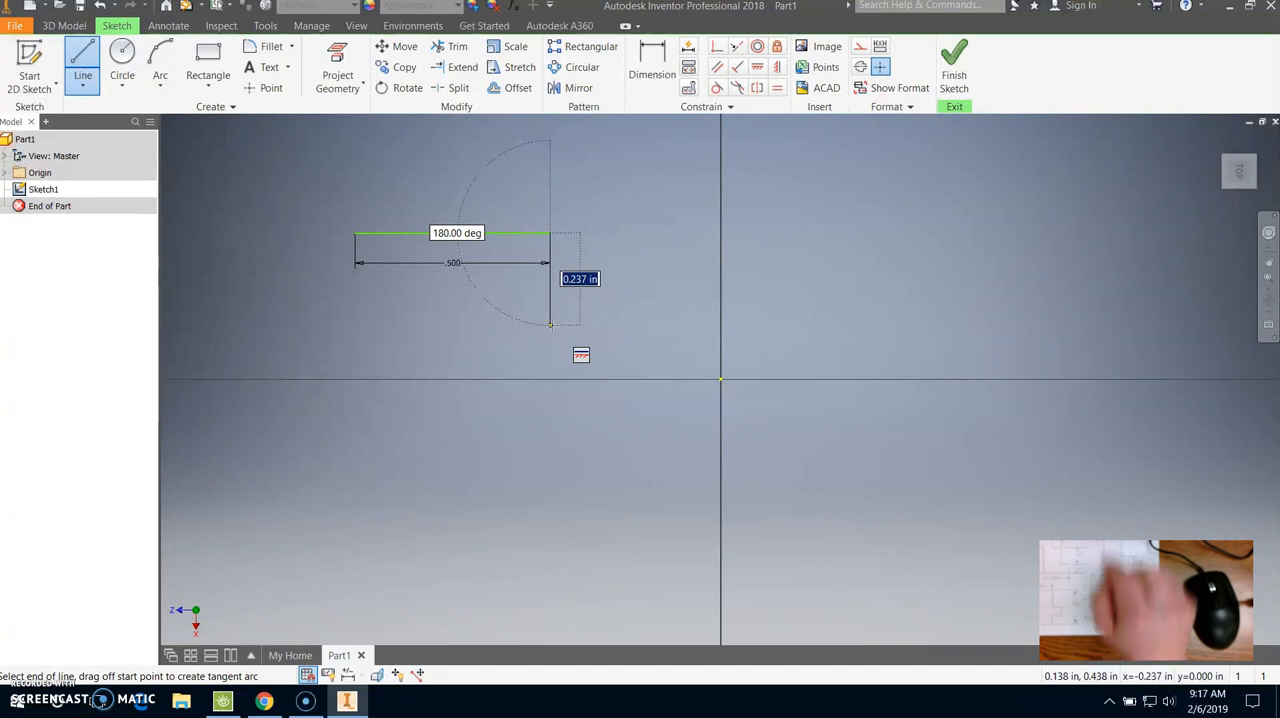
text(.2)
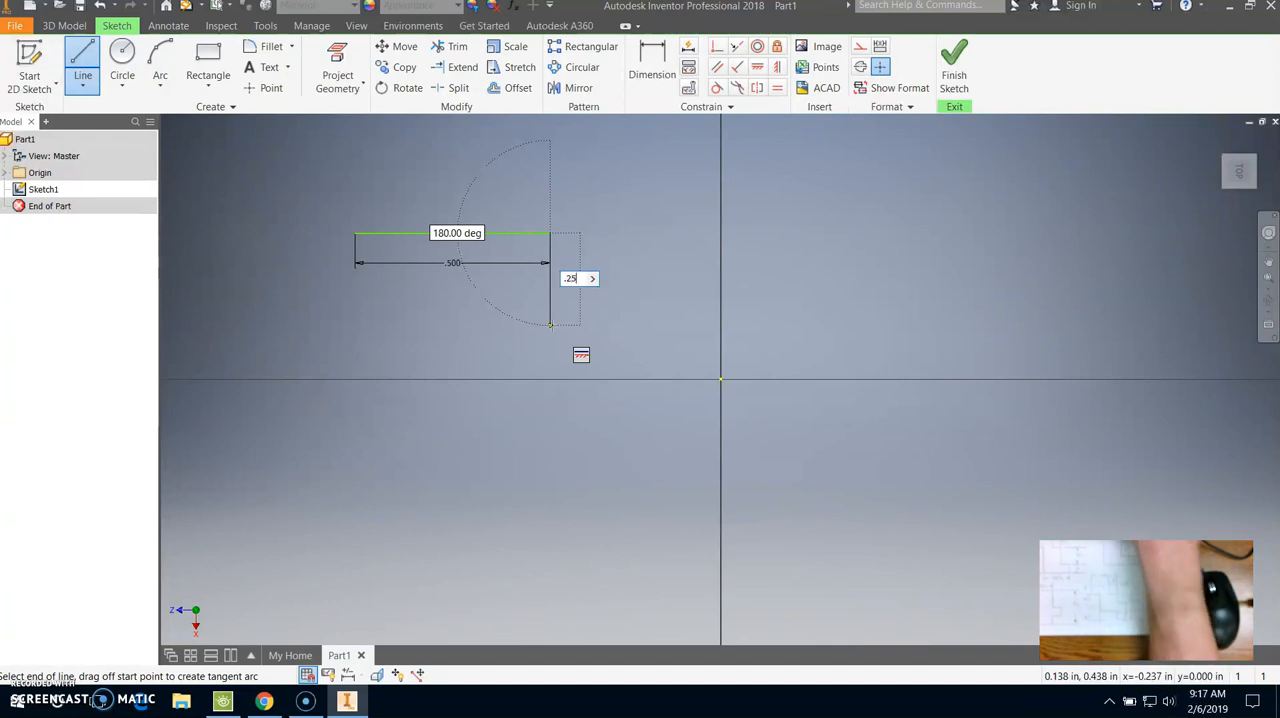
text(5)
key(Return)
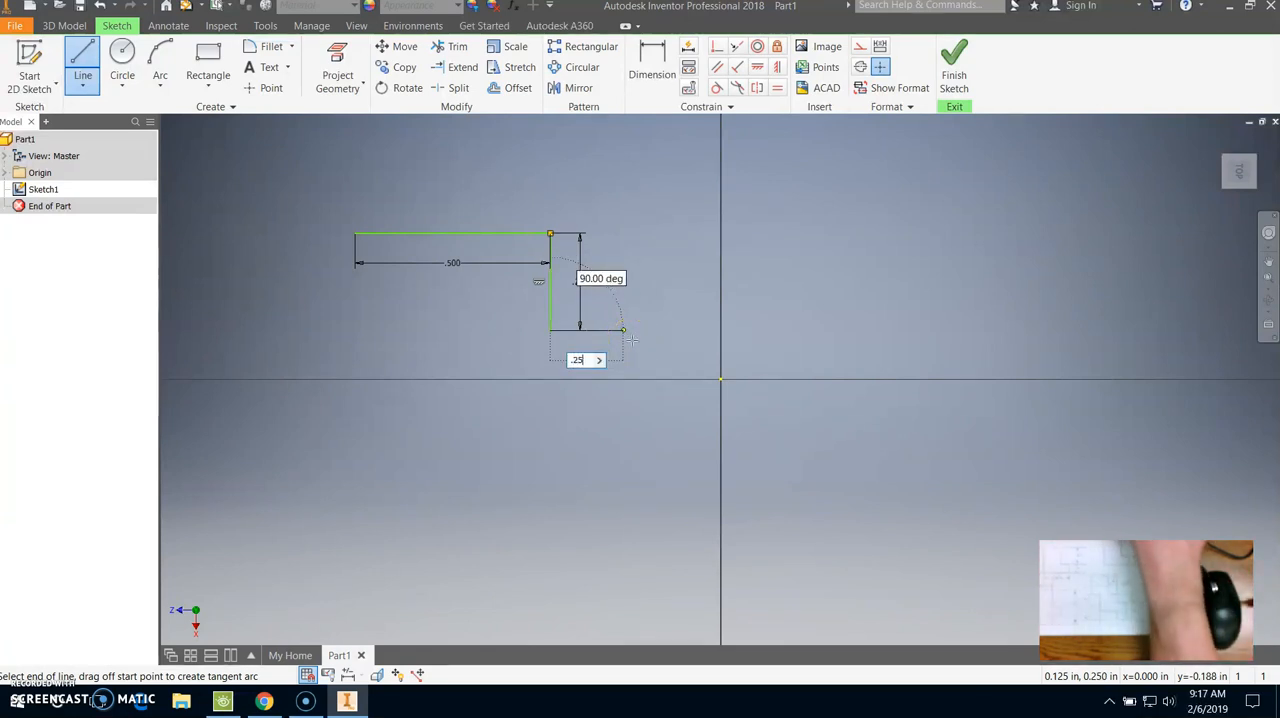
text(.25)
key(Return)
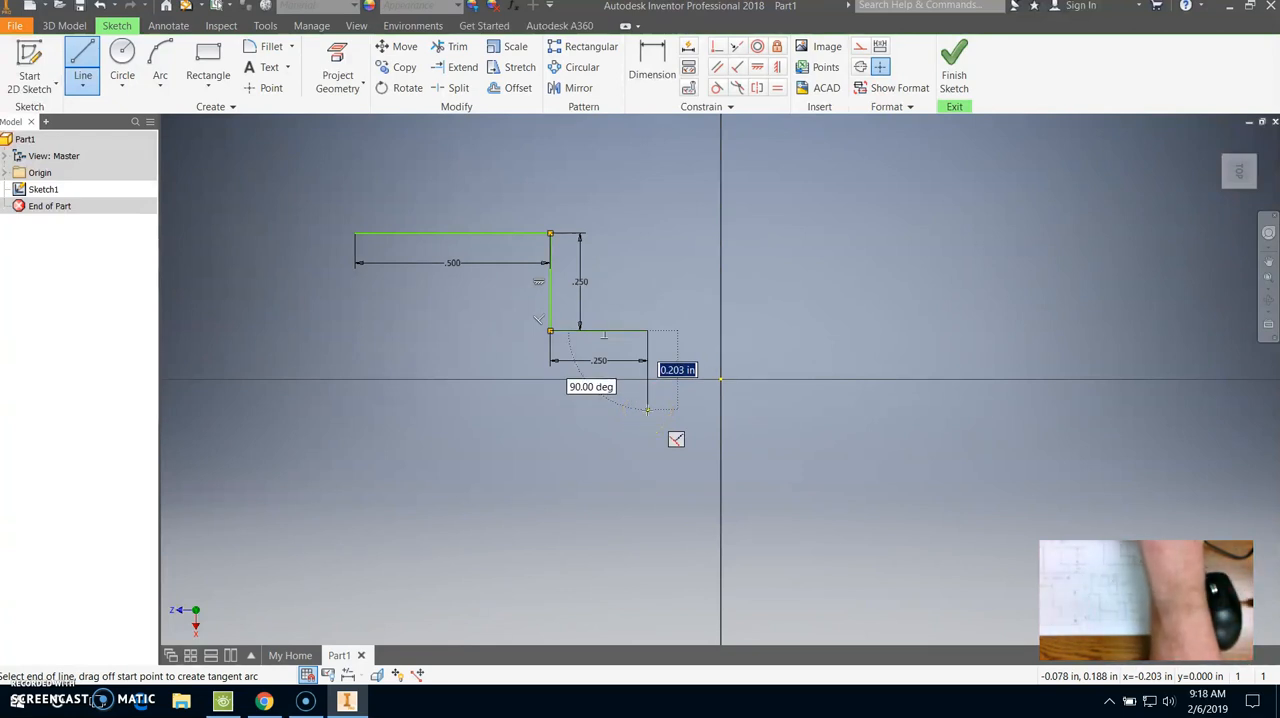
- Continue the stepped outline with lines 0.25 in down, 0.25 in right and 0.5 in down
text(.25)
key(Return)
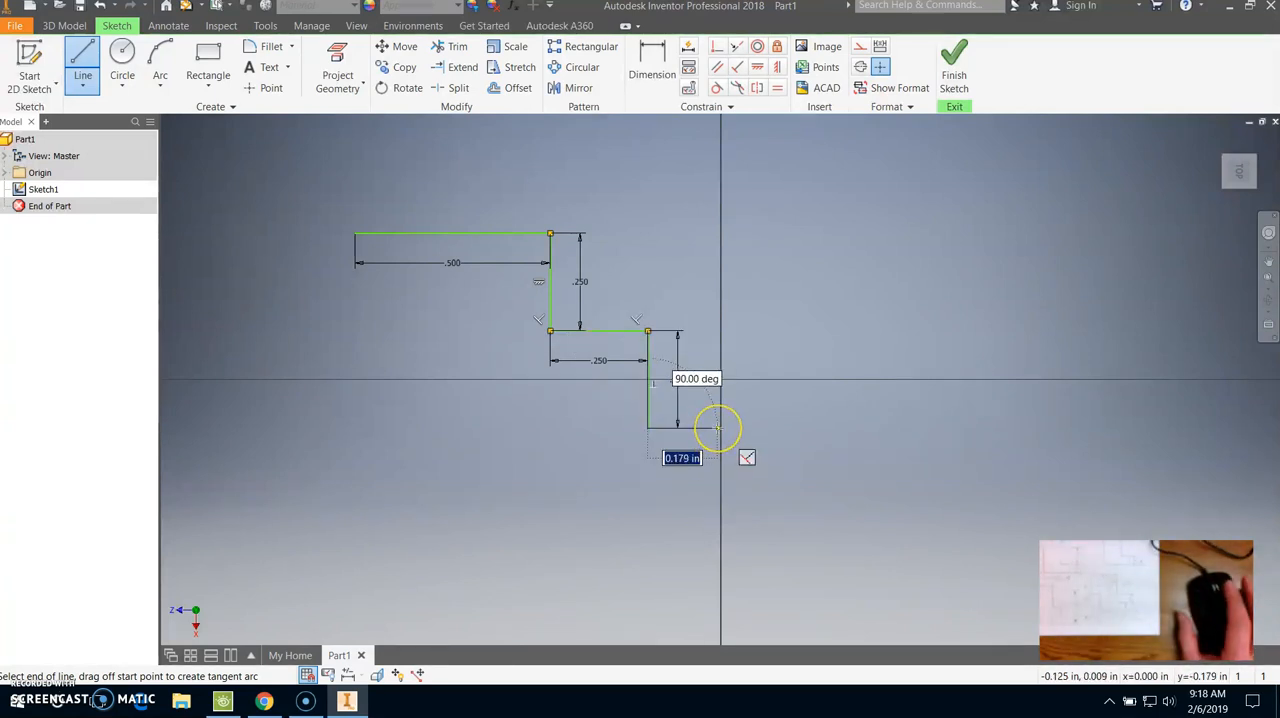
text(.25)
key(Return)
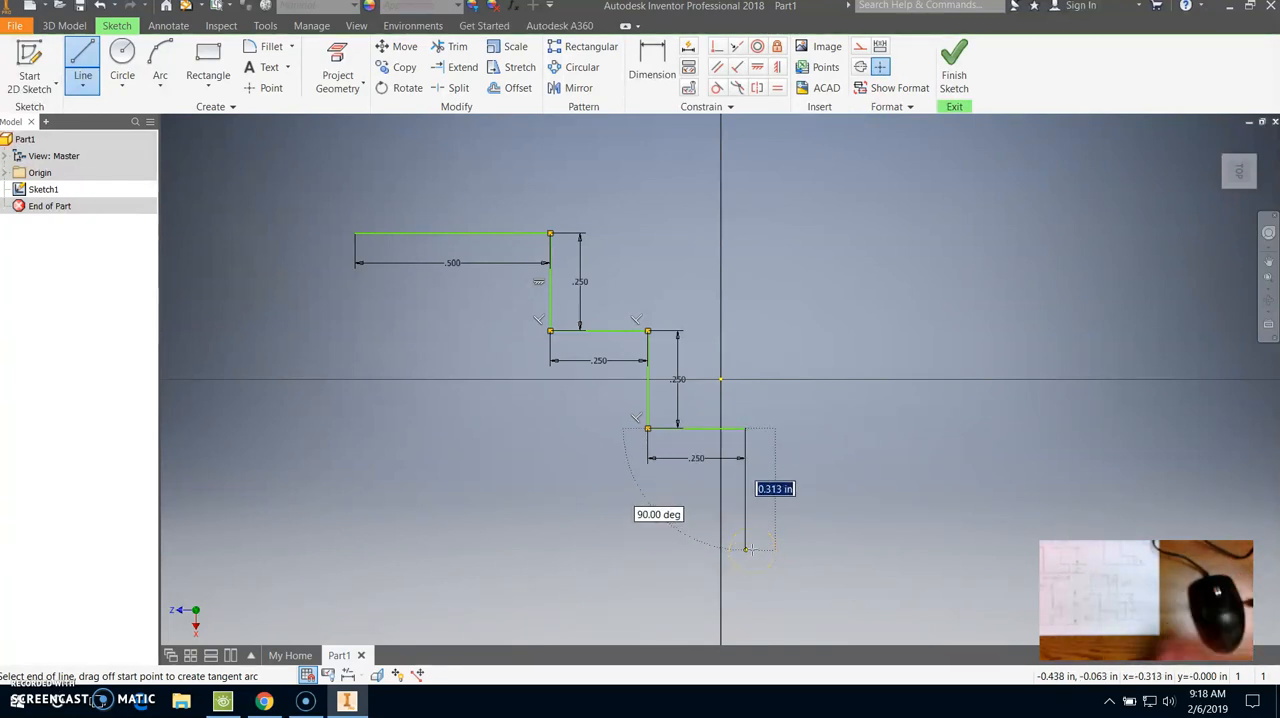
text(.5)
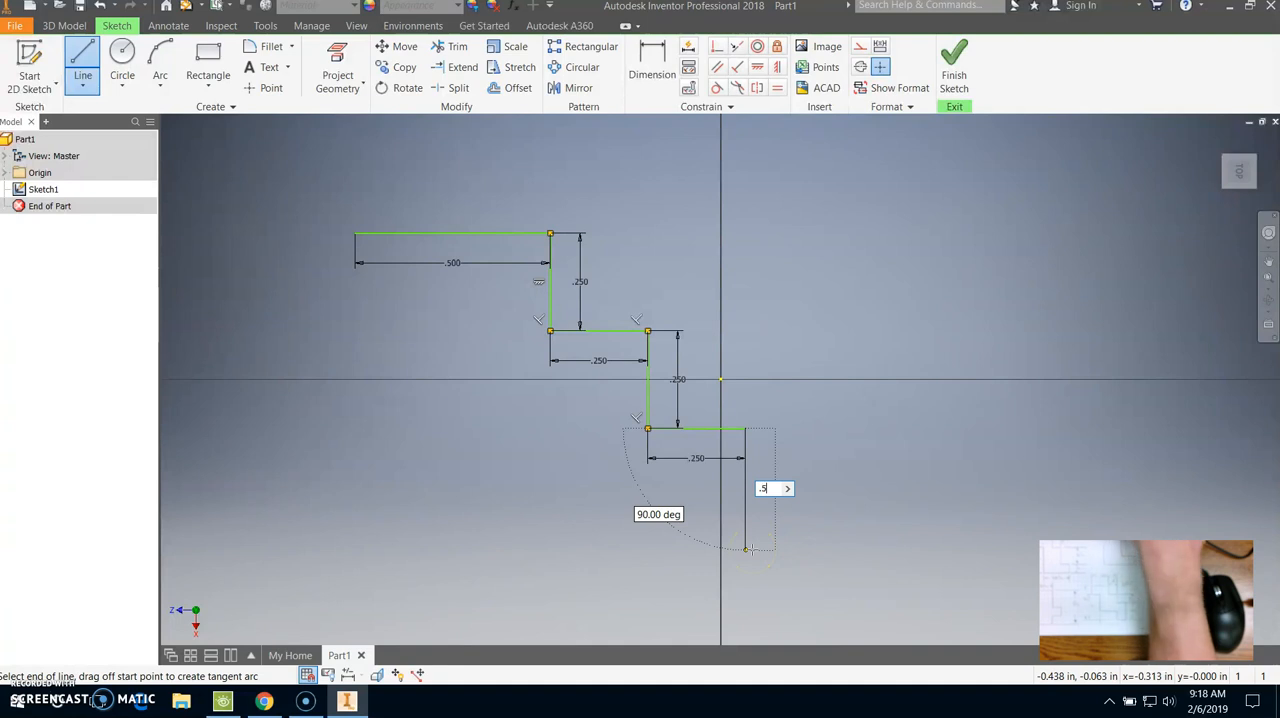
key(Return)
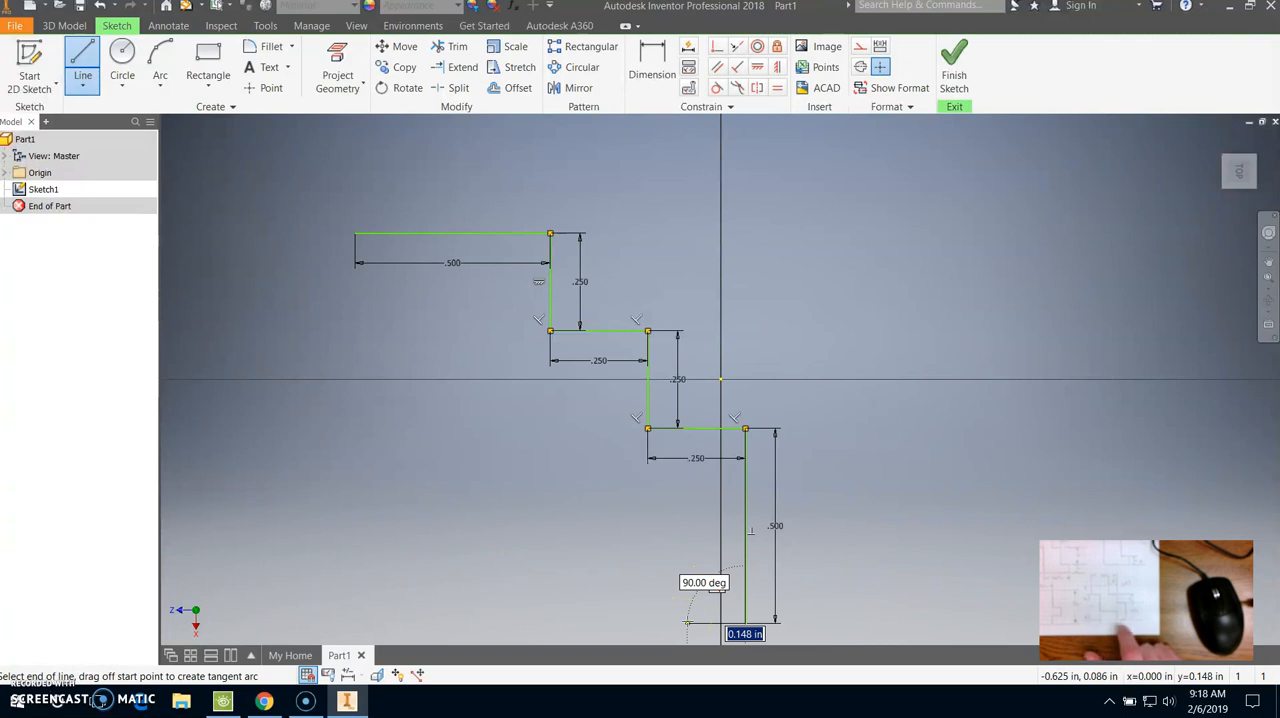
- Continue the outline from its lower right corner with lines 0.25 in left, 0.25 in up and 0.5 in left
text(.25)
key(Return)
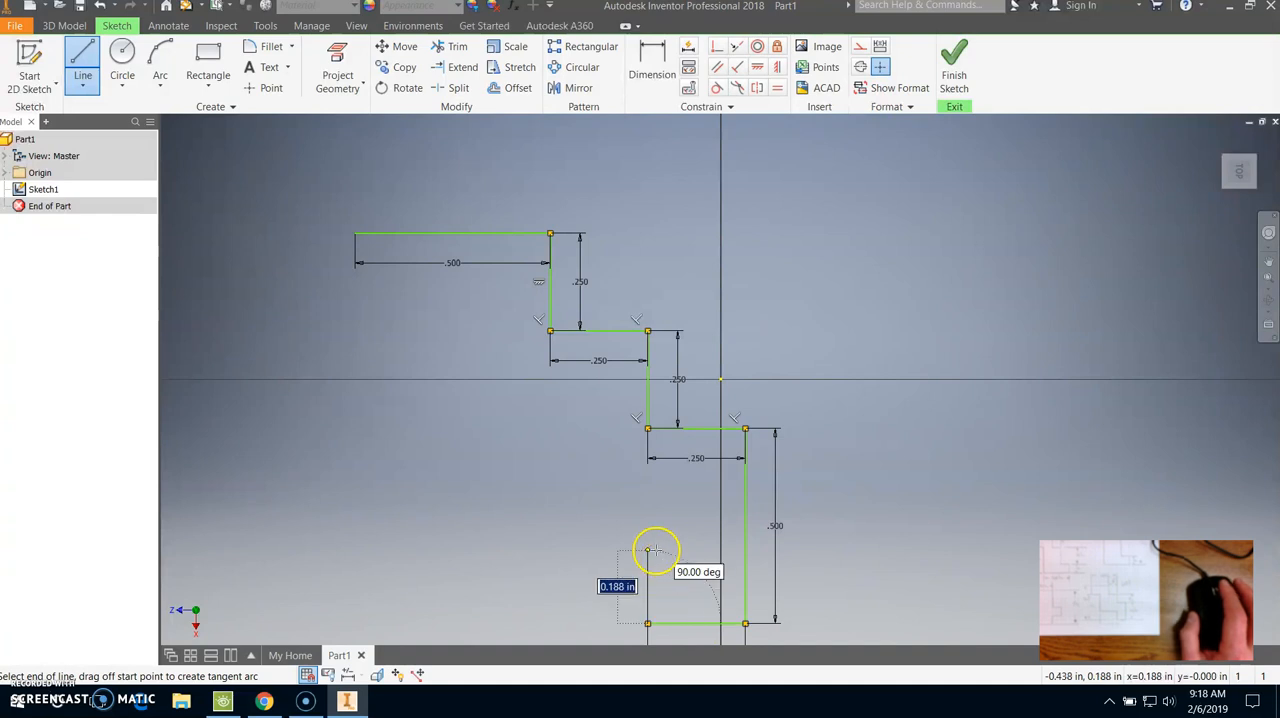
text(.25)
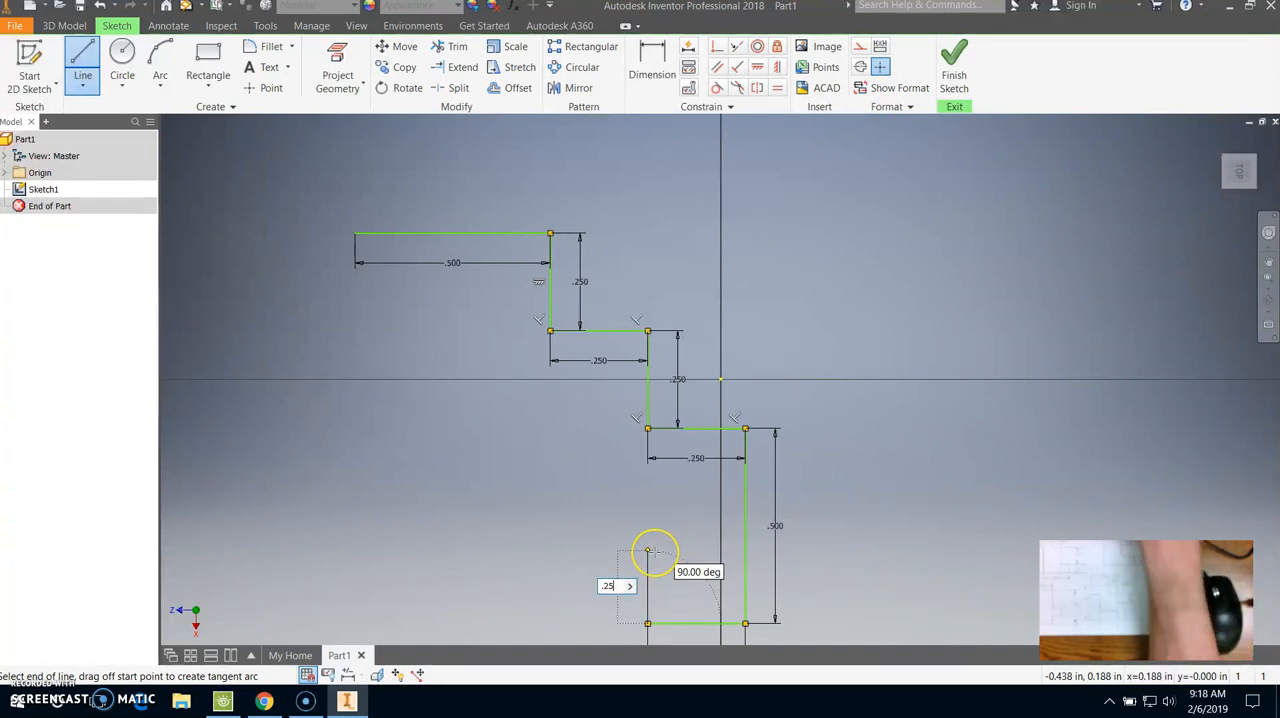
key(Return)
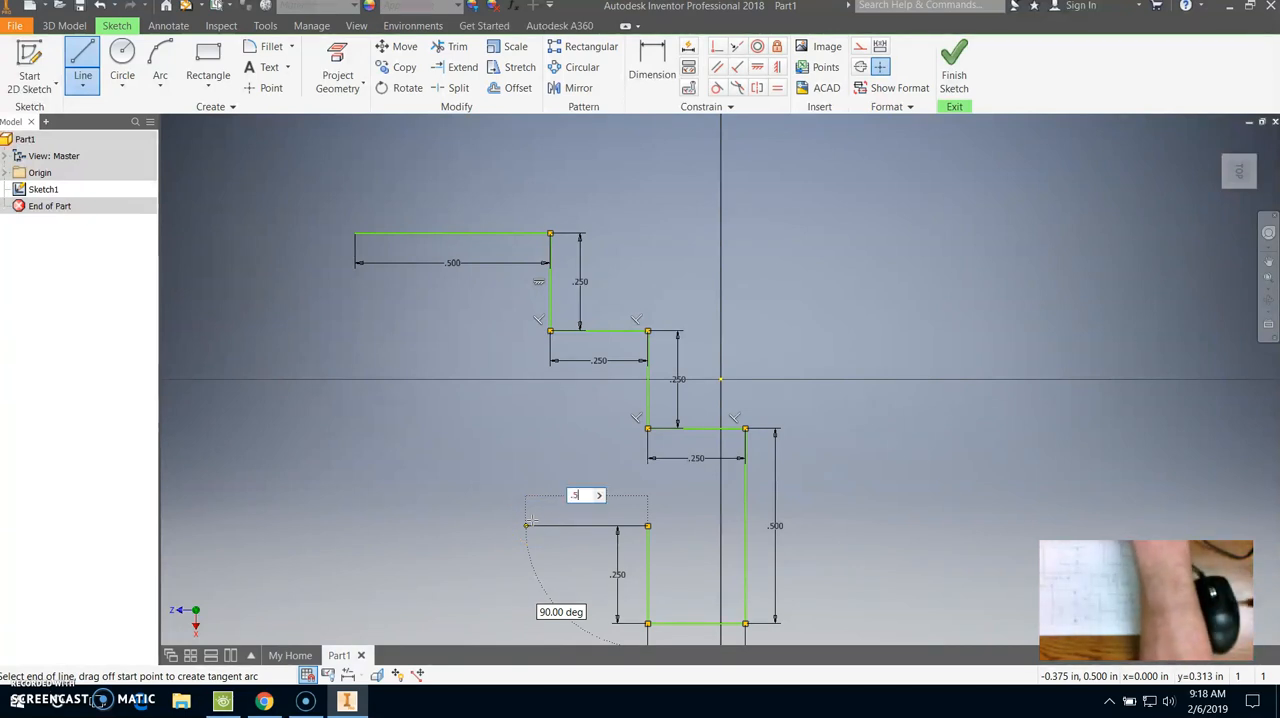
text(.5)
key(Return)
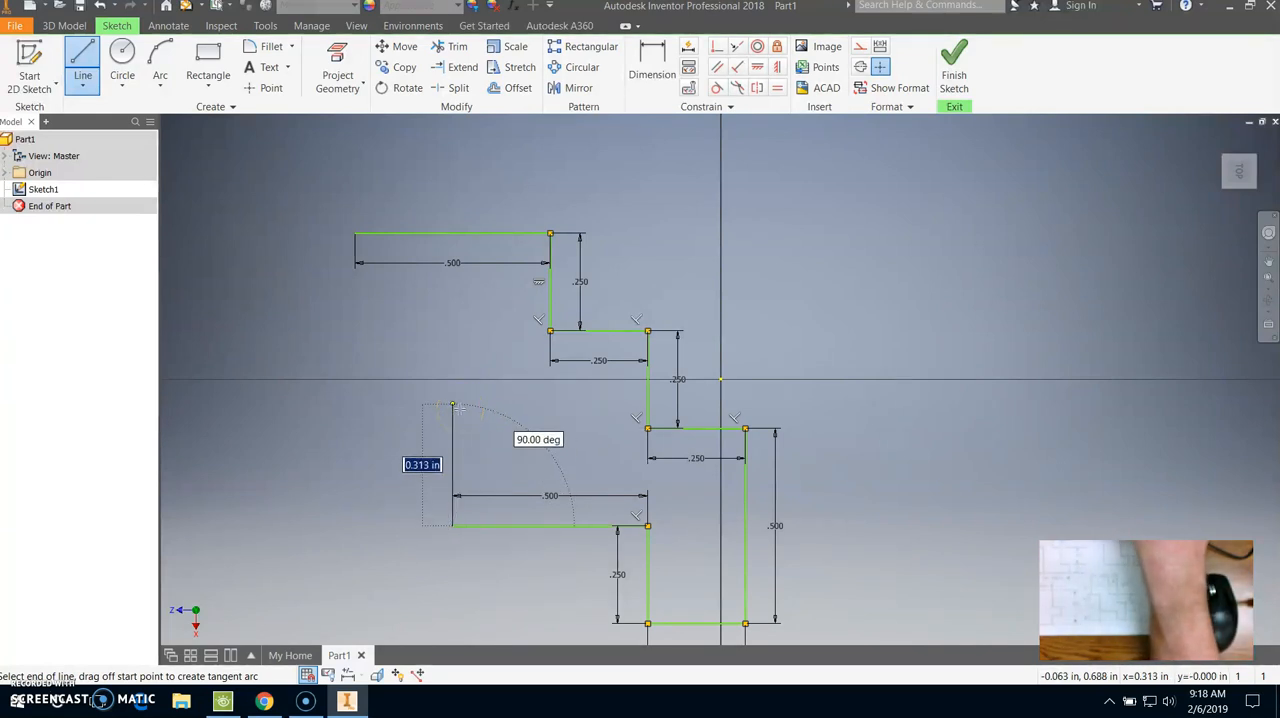
- Draw lines 0.5 in up and 0.25 in left, and close the outline at the top line's left endpoint
text(.5)
key(Return)
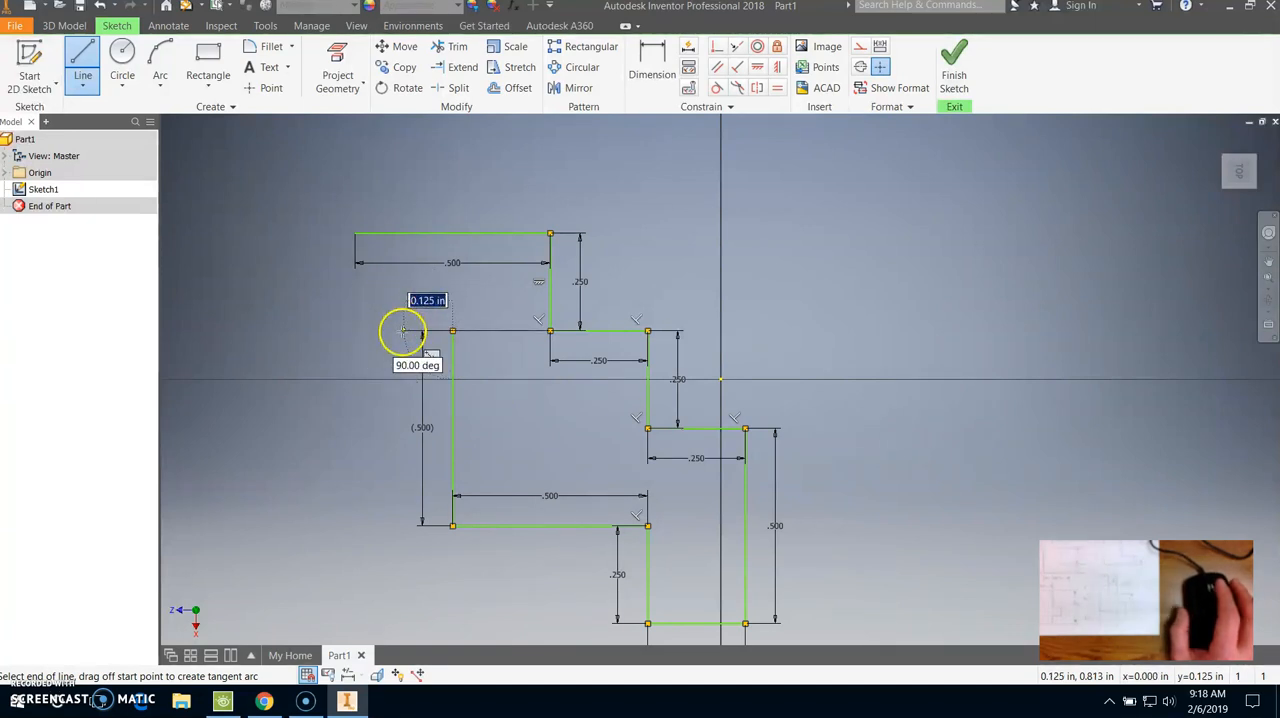
text(.25)
key(Return)
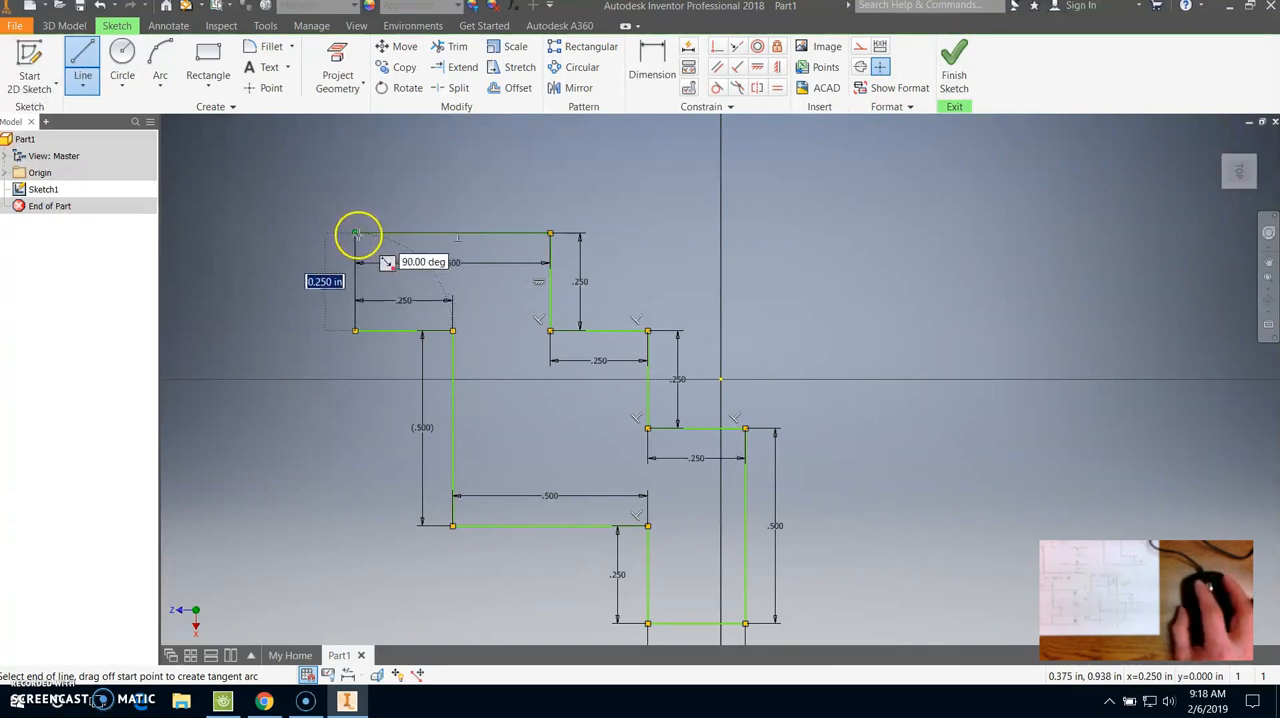
click(356, 234)
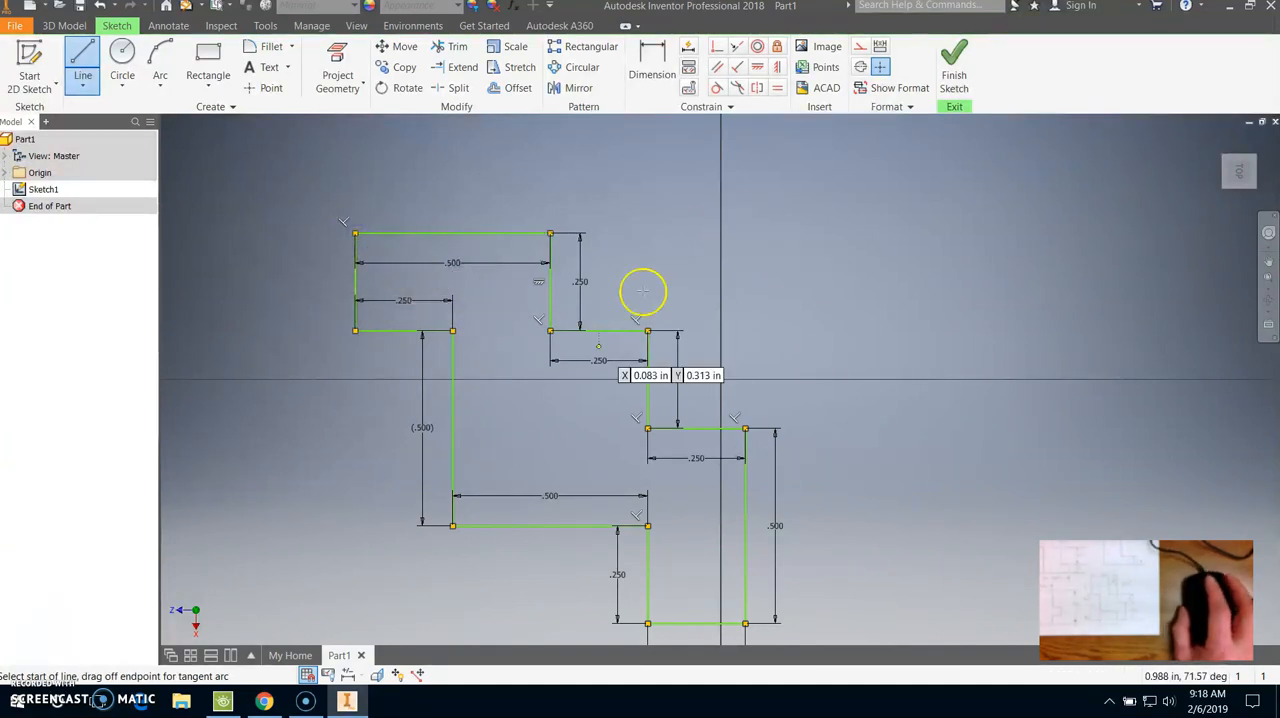
- Finish the stepped outline sketch and extrude its closed profile 0.25 in as a solid
middle_drag(890, 451, 943, 400)
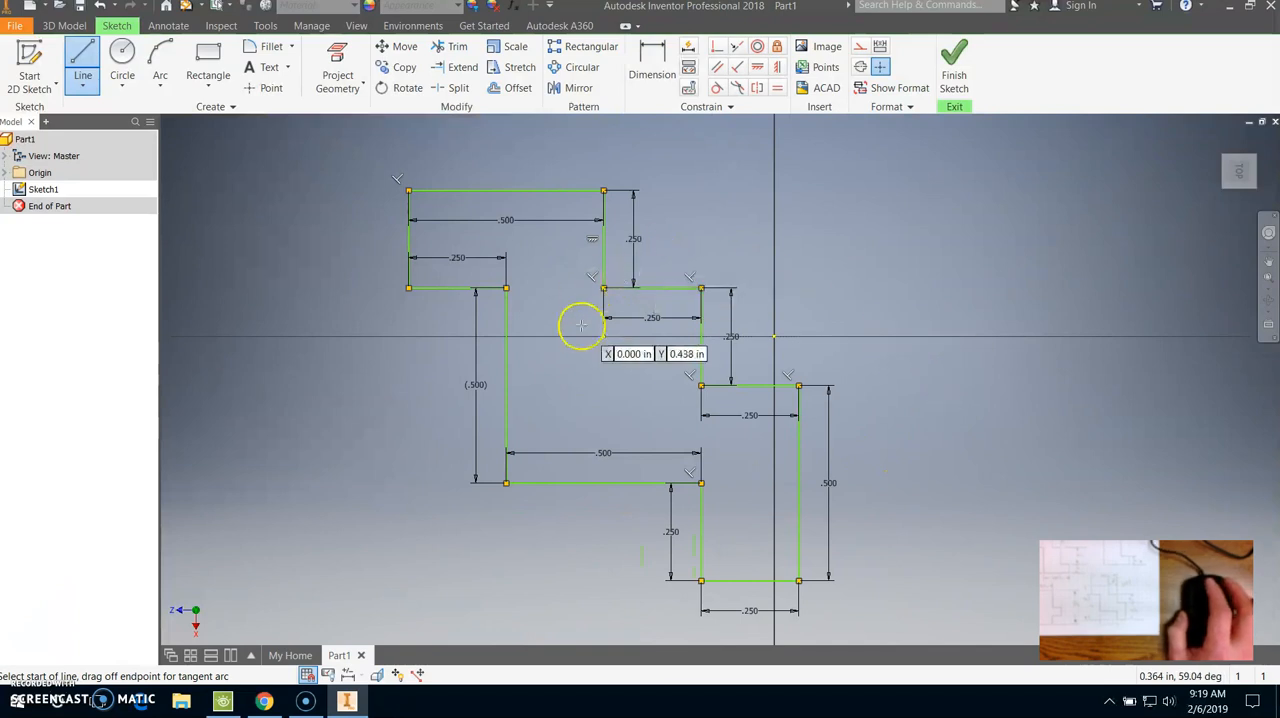
click(956, 66)
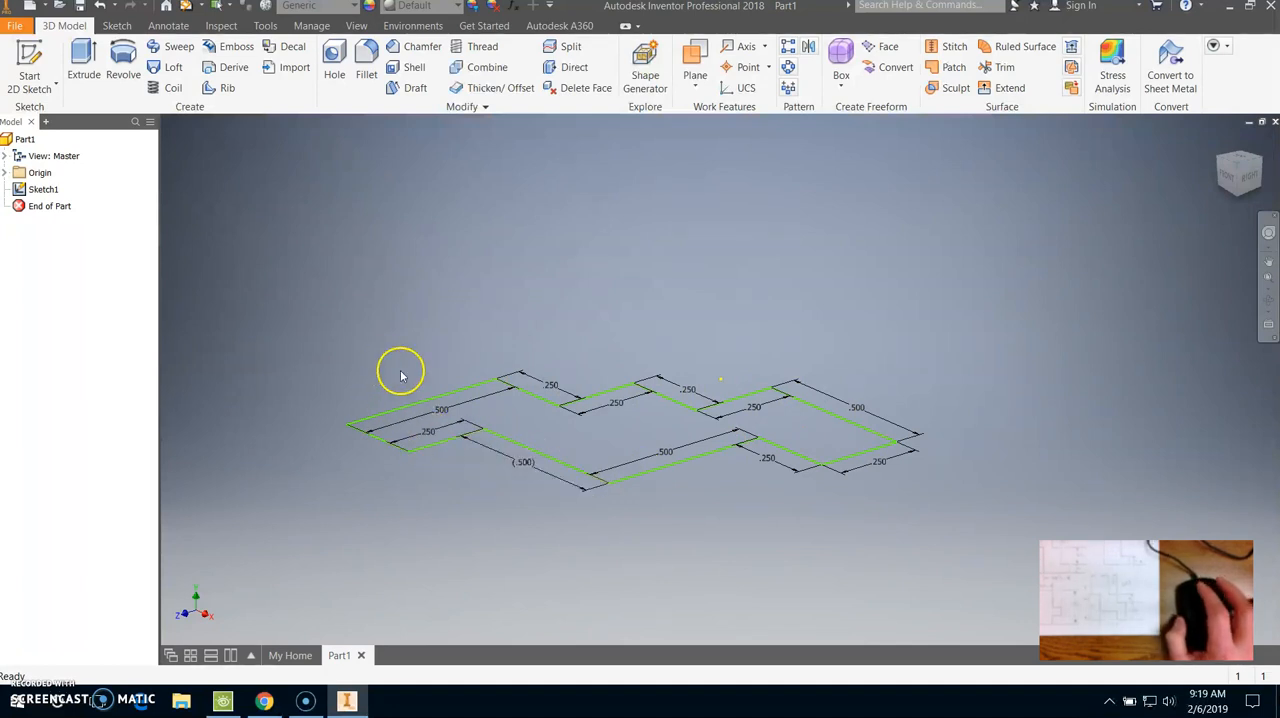
click(87, 66)
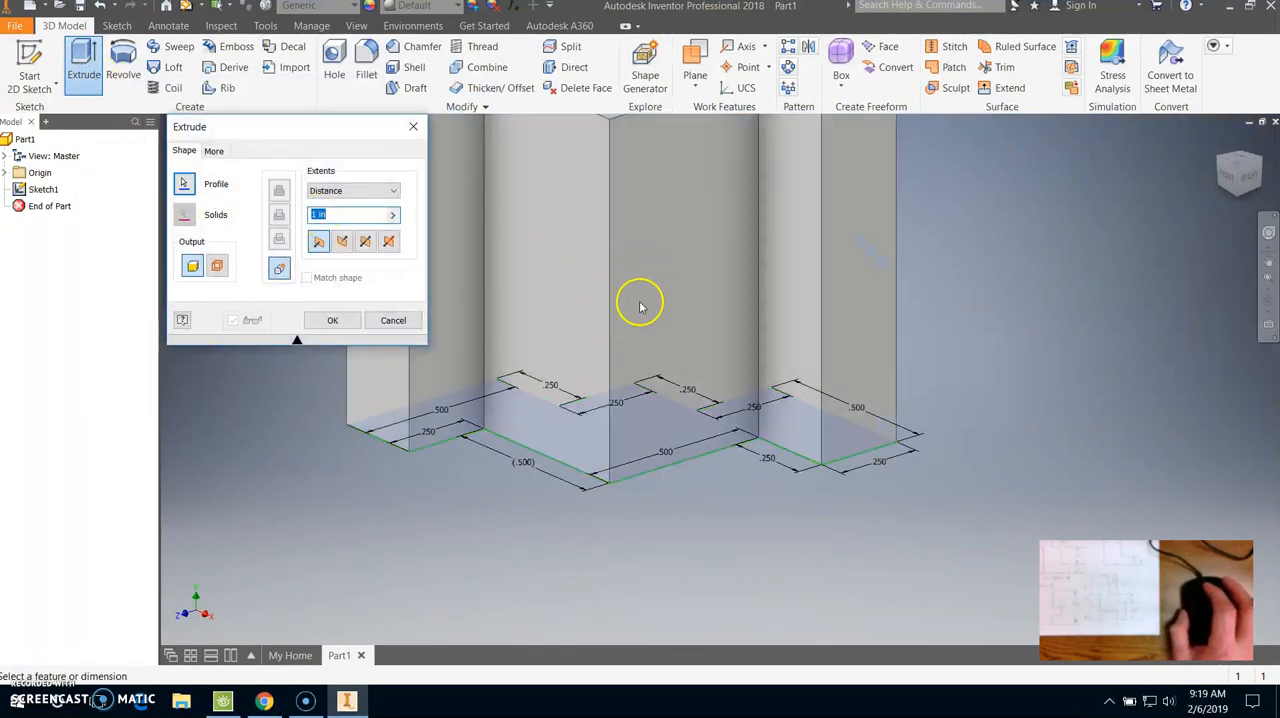
scroll(694, 358, up, 4)
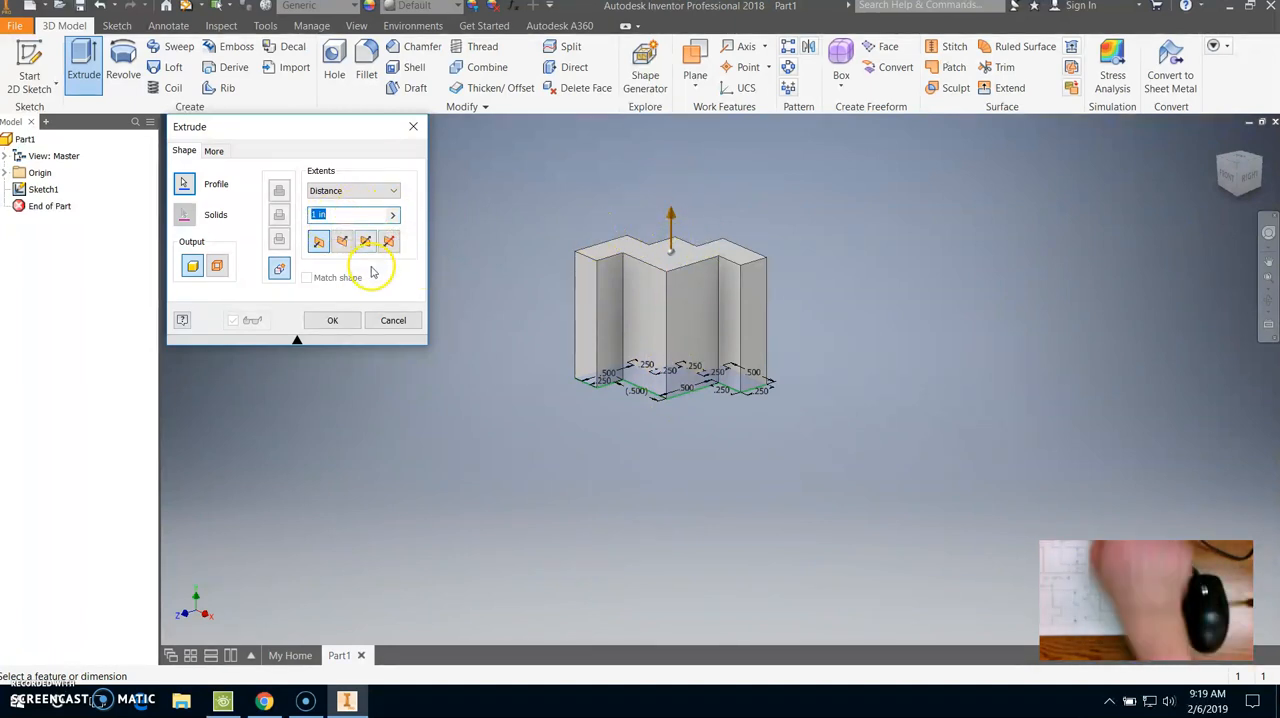
text(.25)
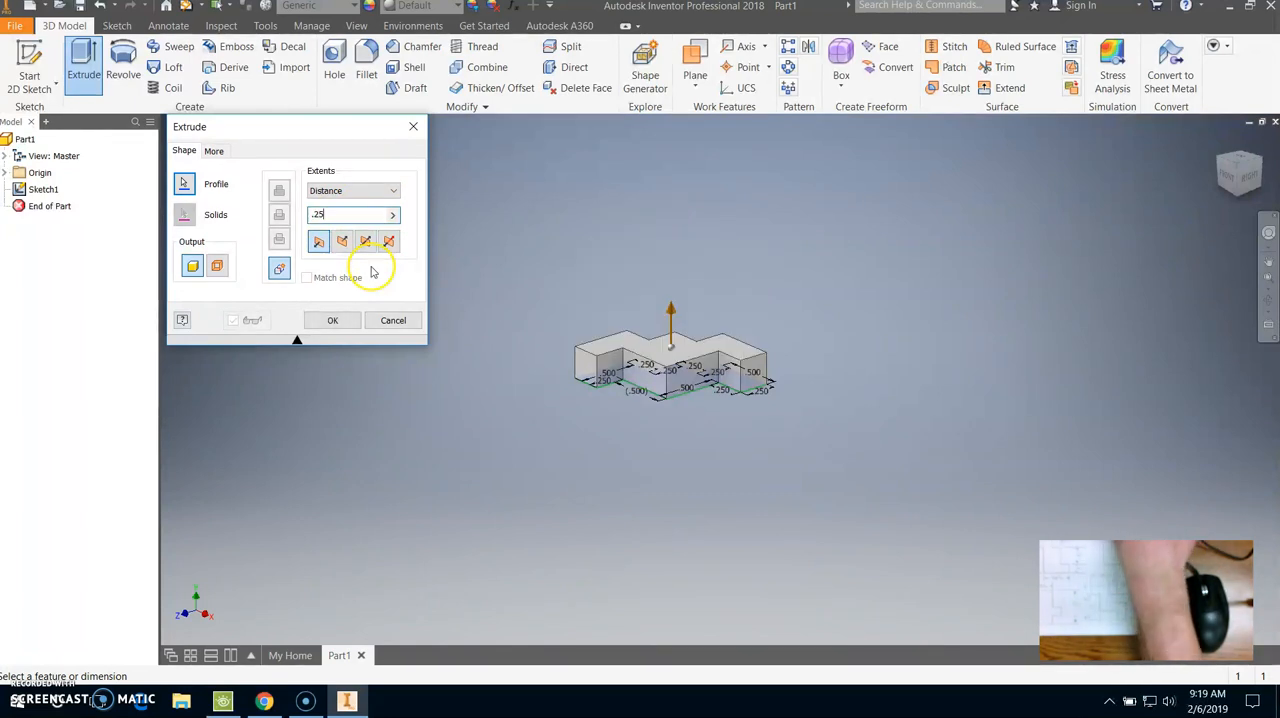
key(Return)
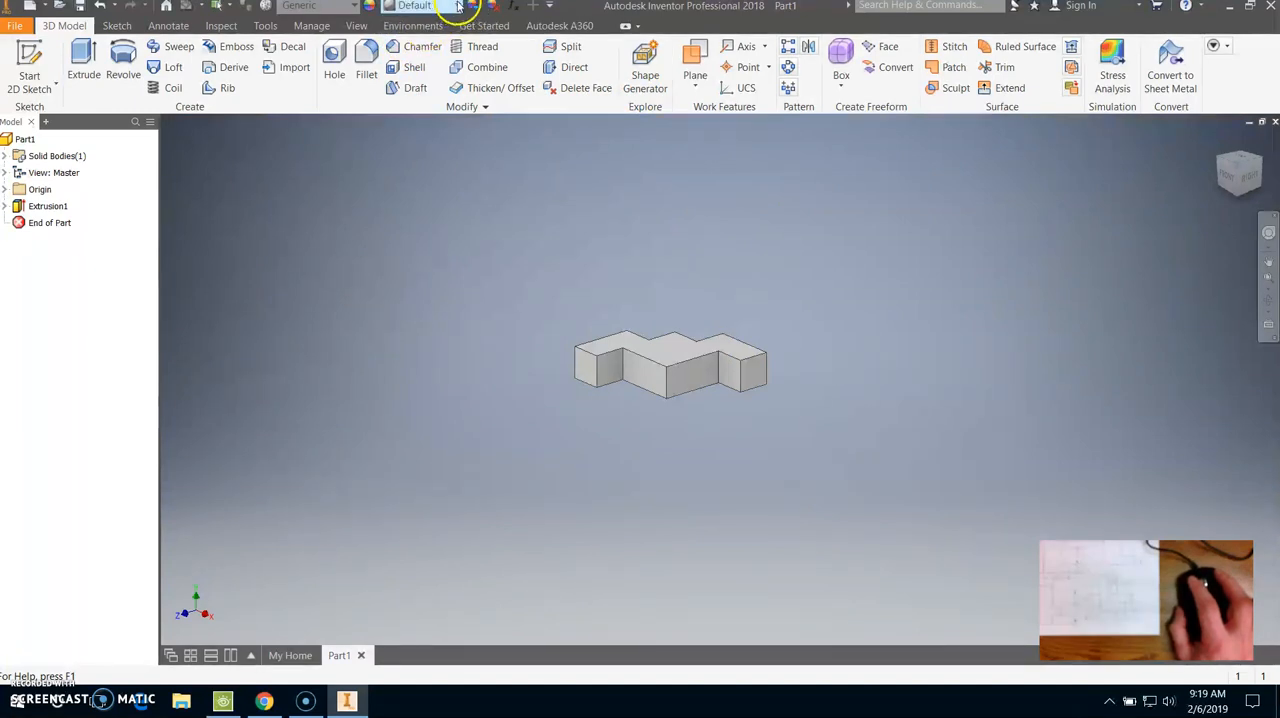
- Apply the Gold appearance from the Inventor Material Library to the extruded part
click(458, 6)
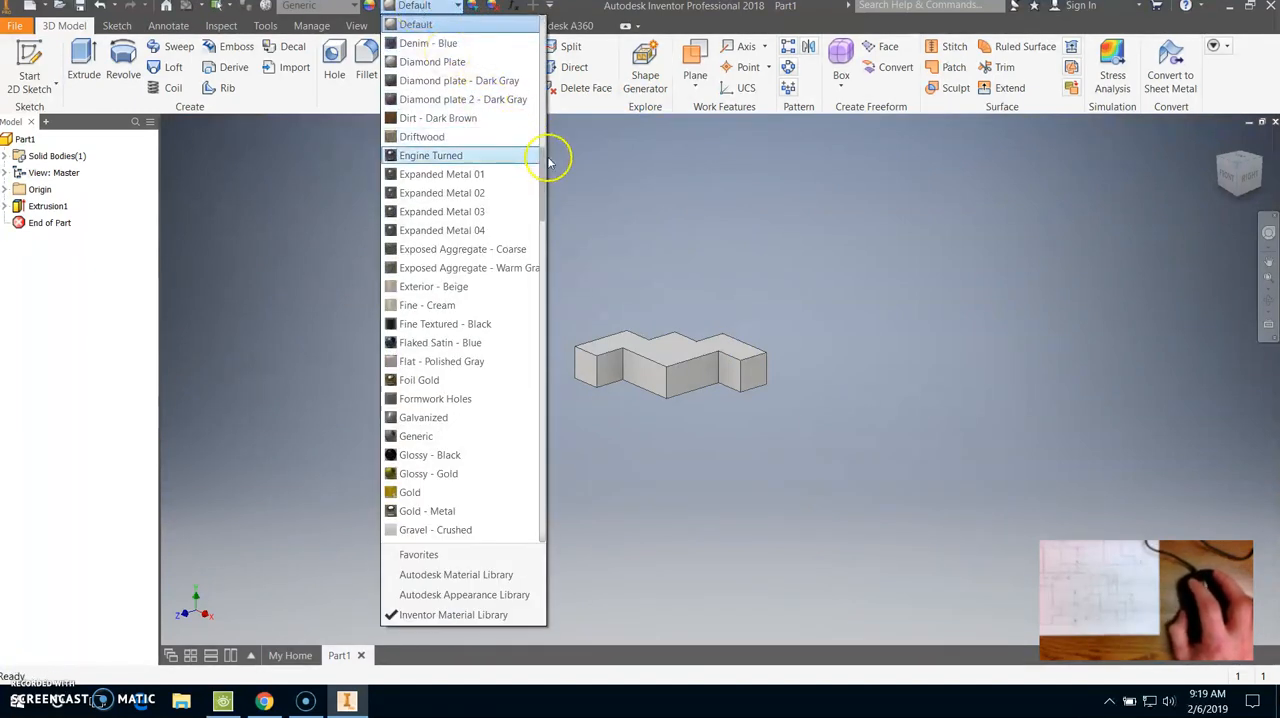
drag(551, 149, 549, 182)
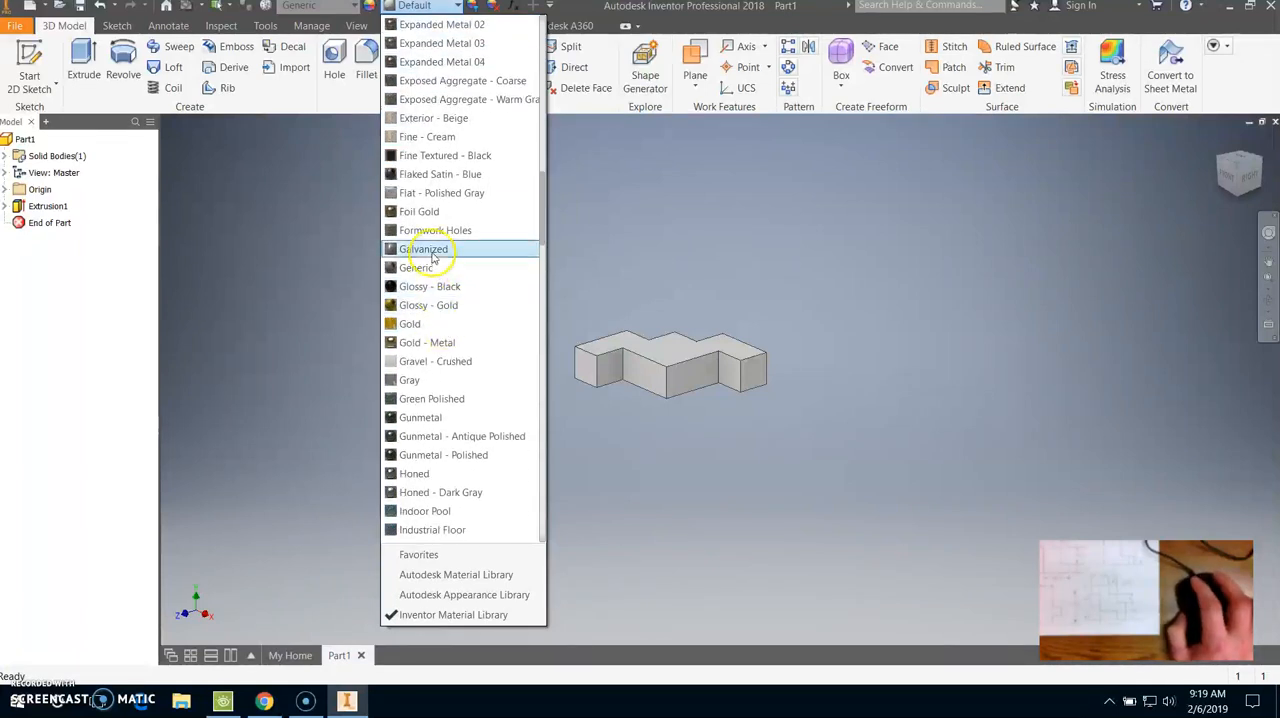
click(428, 324)
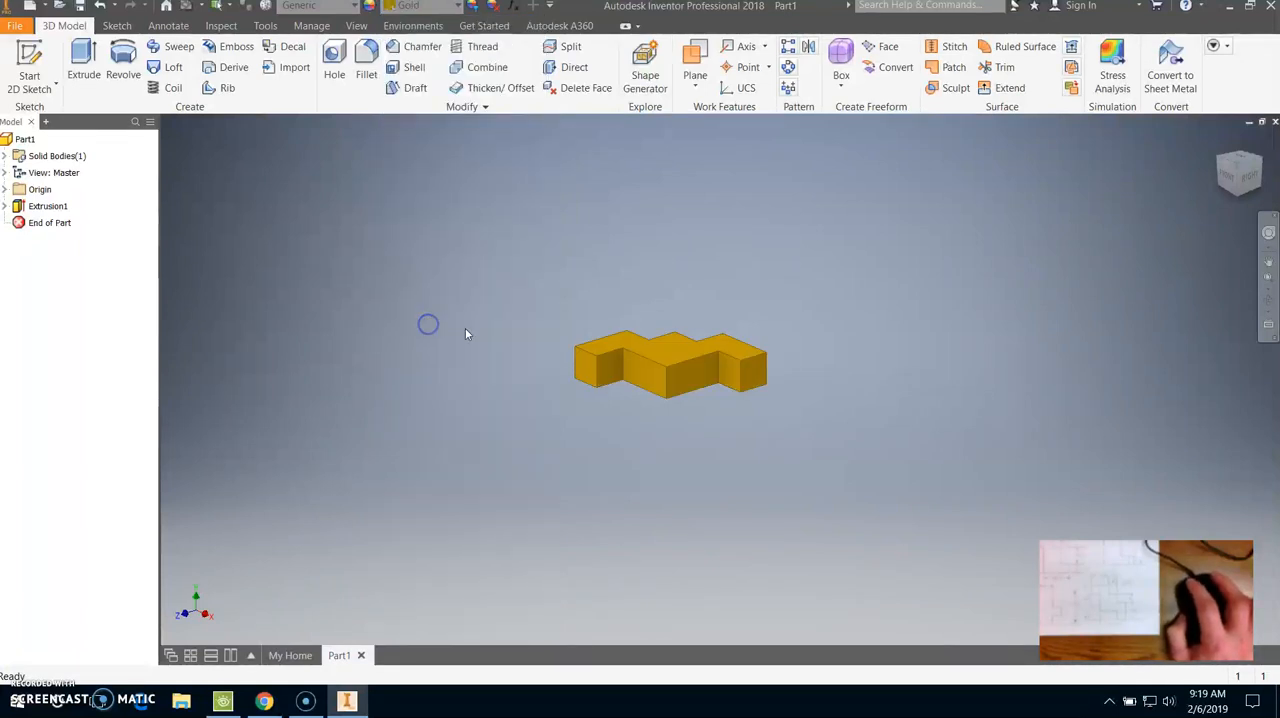
shift+middle_drag(940, 255, 954, 324)
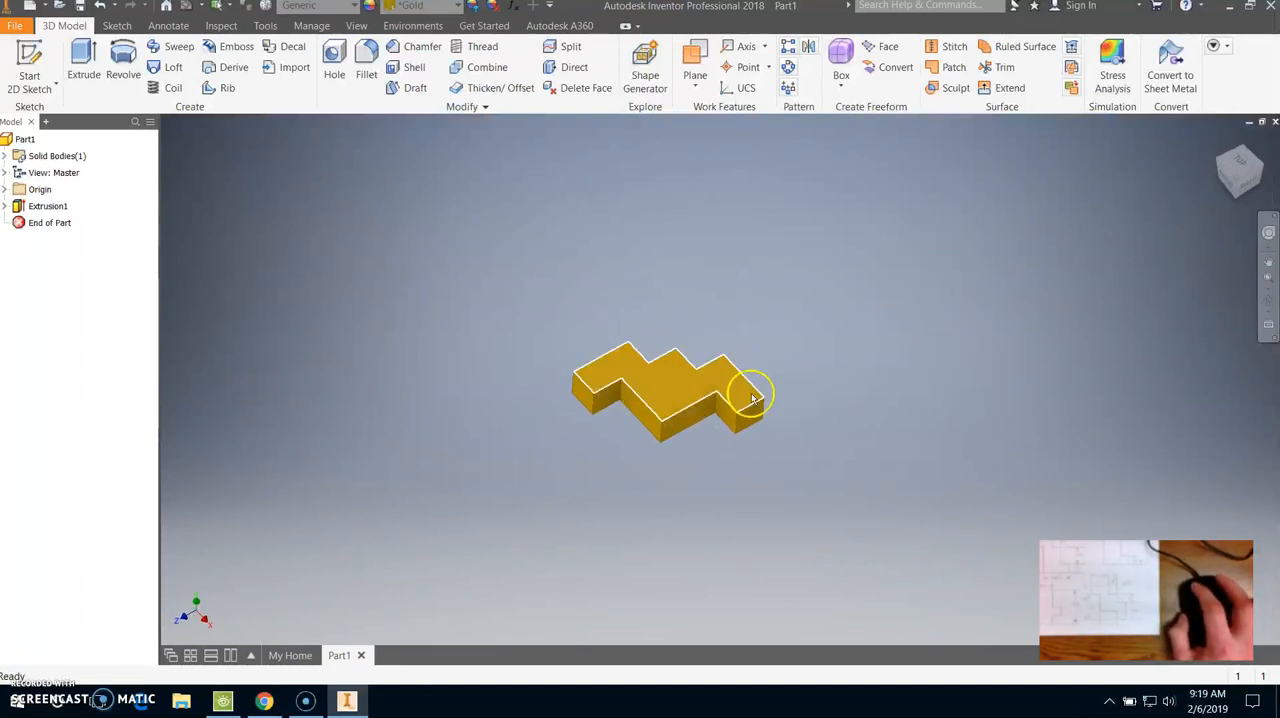
- Save the part as Part1 in Inventor Parts (*.ipt) format, in the Desktop folder named with a first name followed by Inventor
click(16, 26)
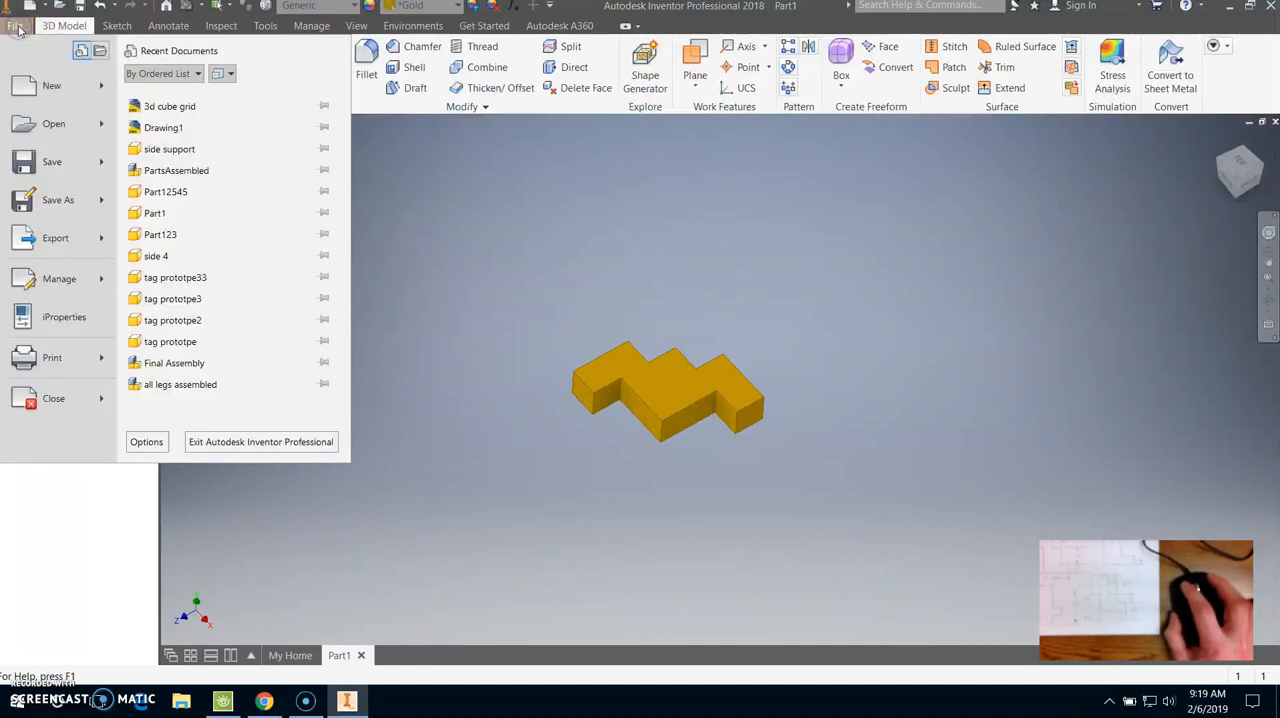
click(48, 203)
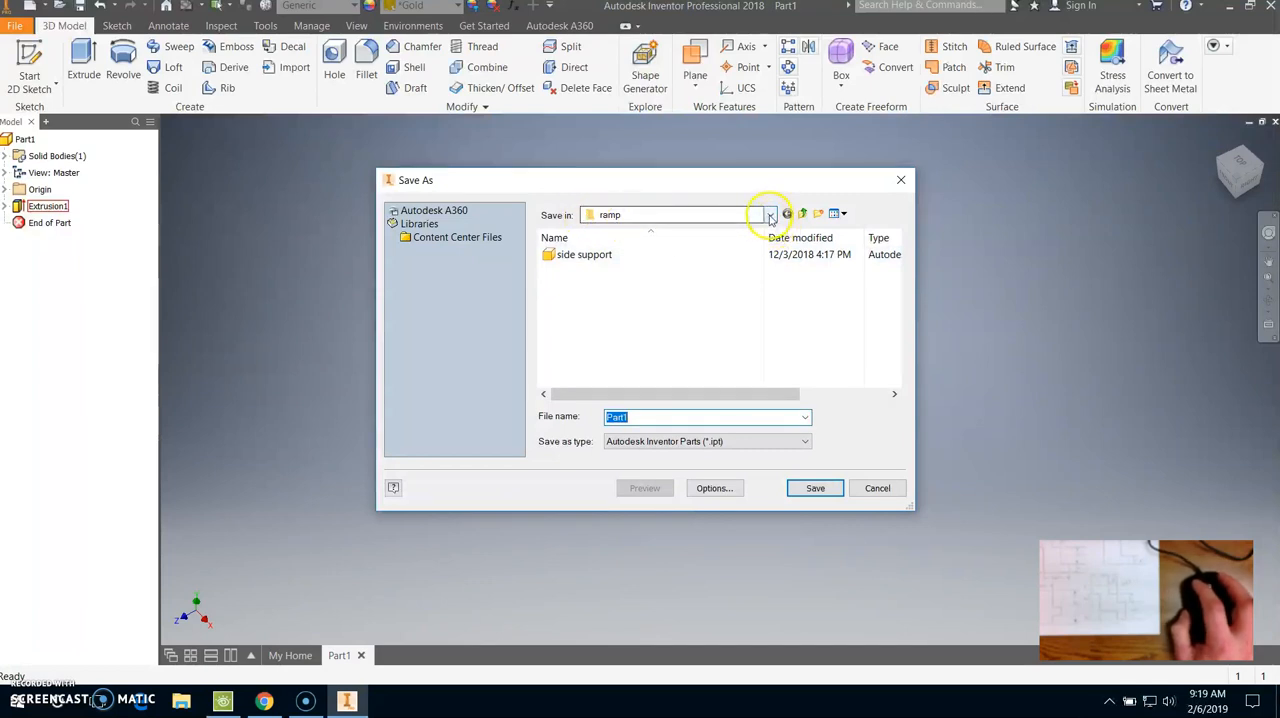
click(778, 216)
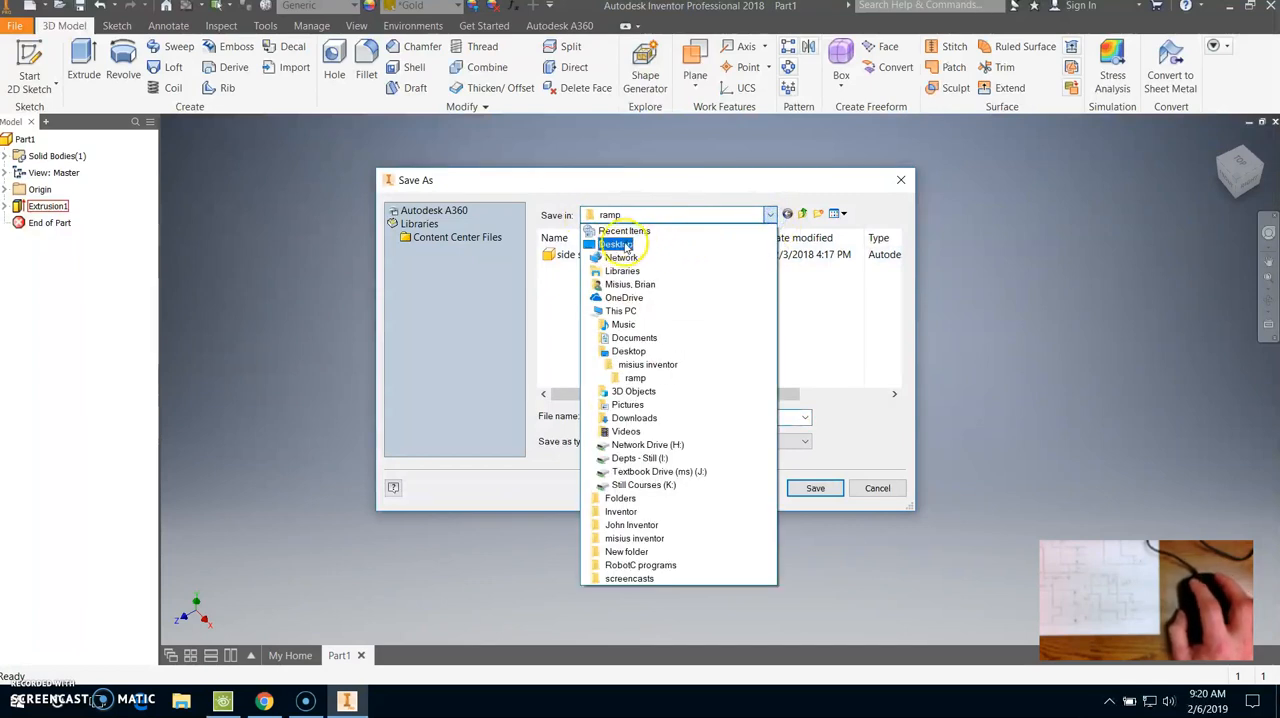
click(617, 244)
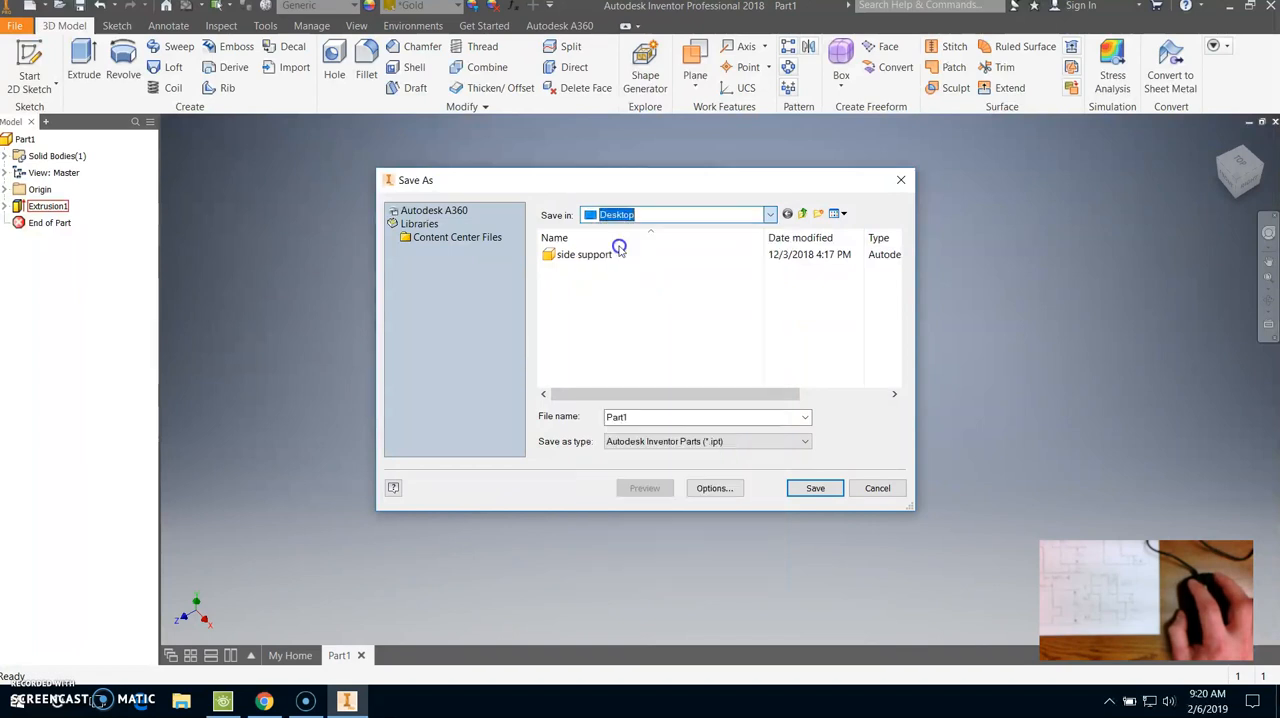
drag(896, 258, 894, 314)
click(594, 341)
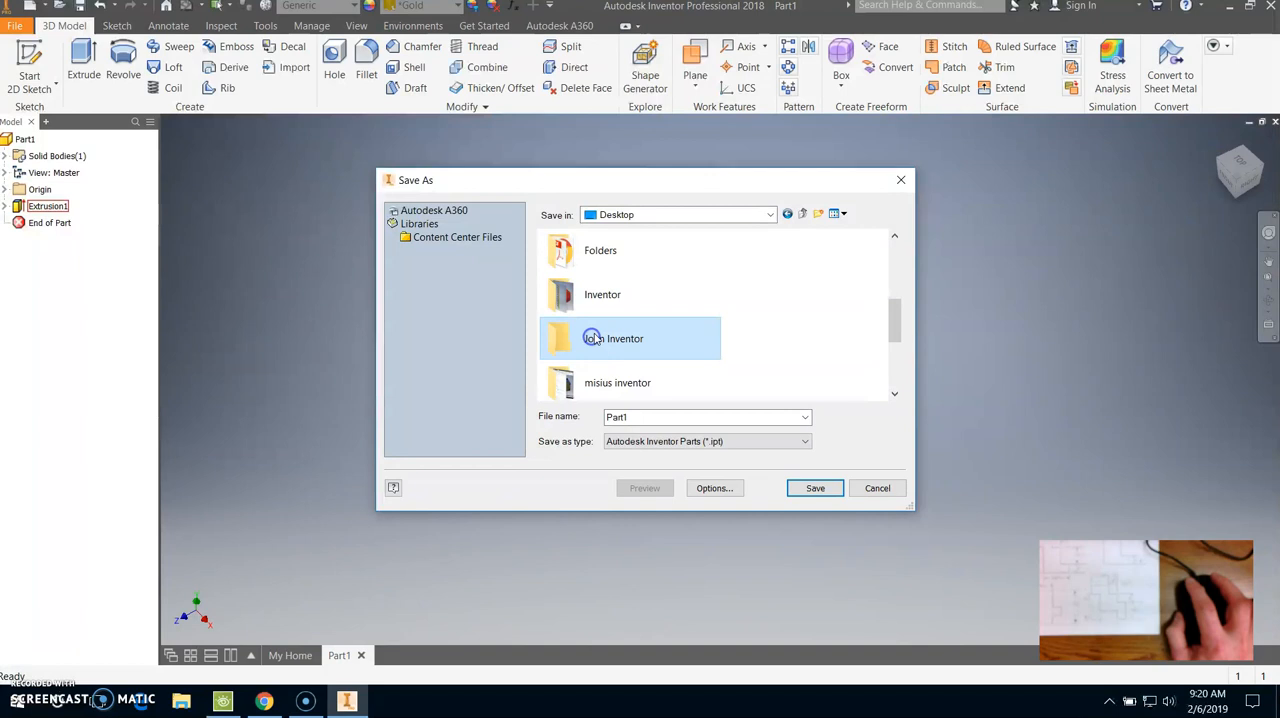
click(816, 489)
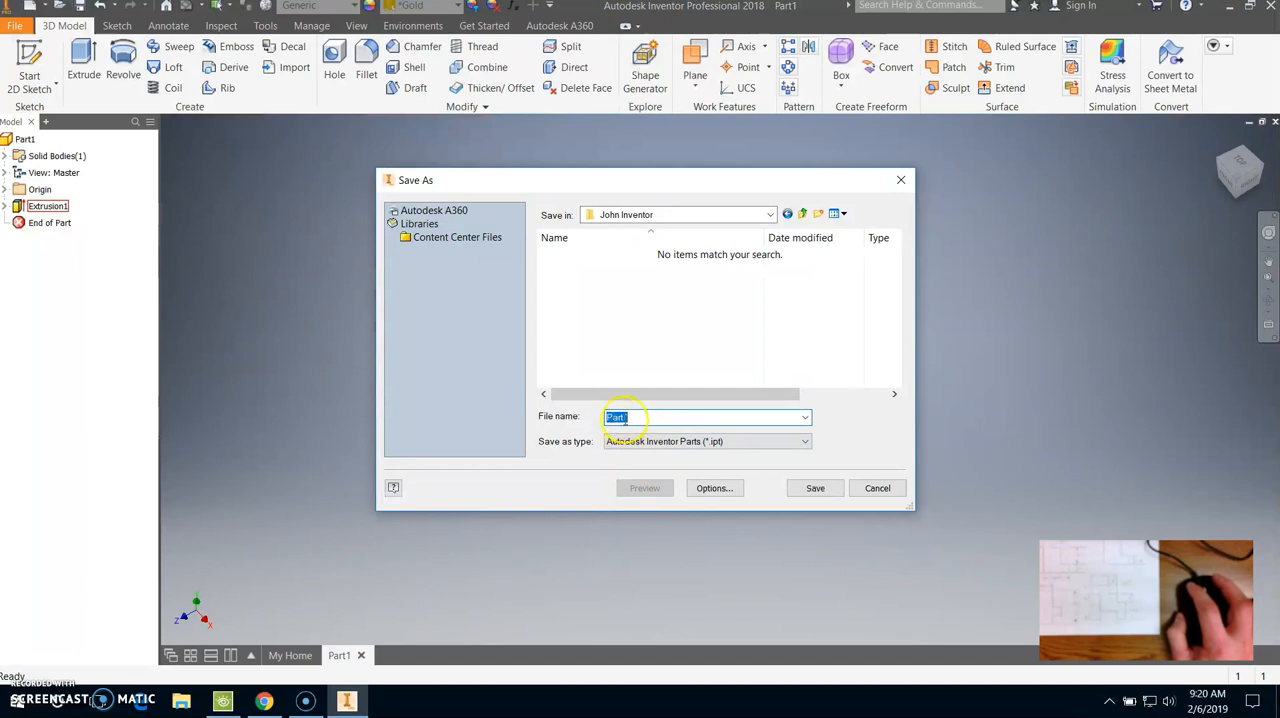
click(820, 489)
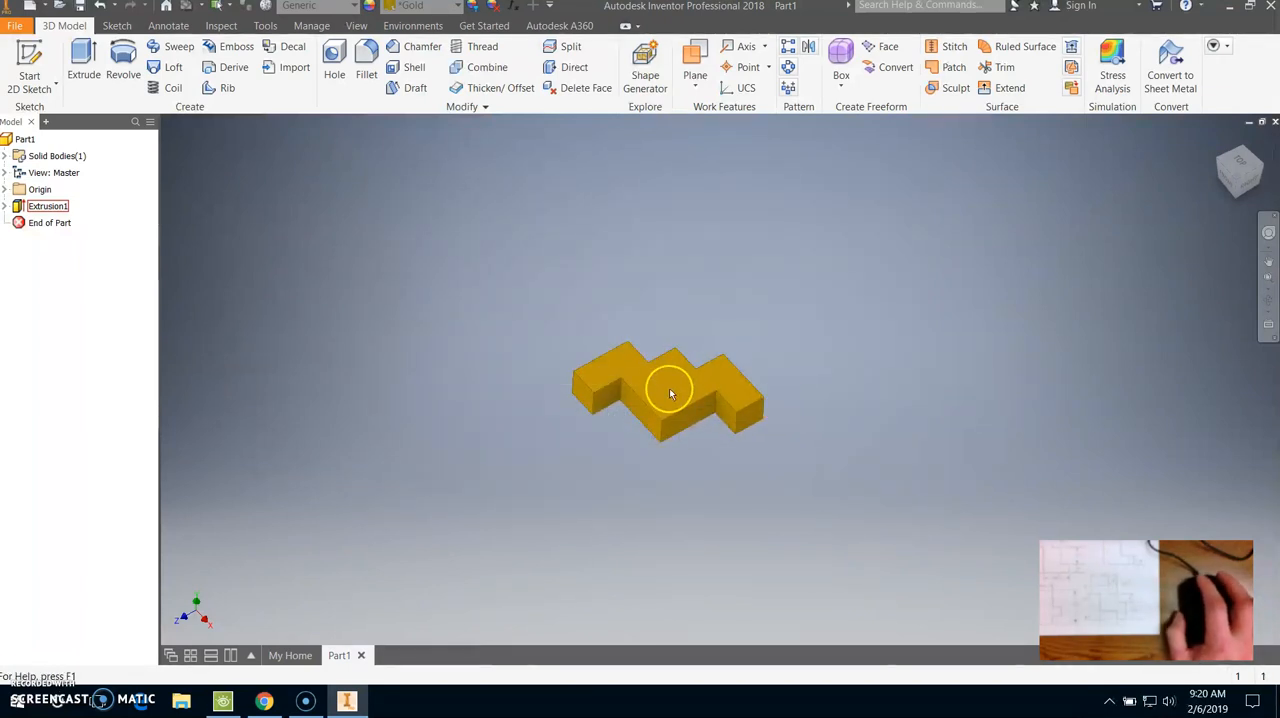